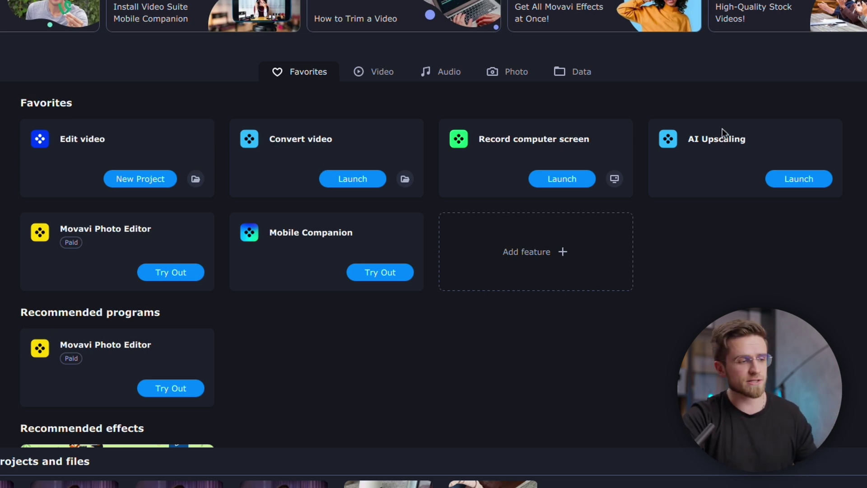
# - Add the 'Capture from cameras, VHS, TV' feature as a new Favorites tile
pyautogui.click(570, 252)
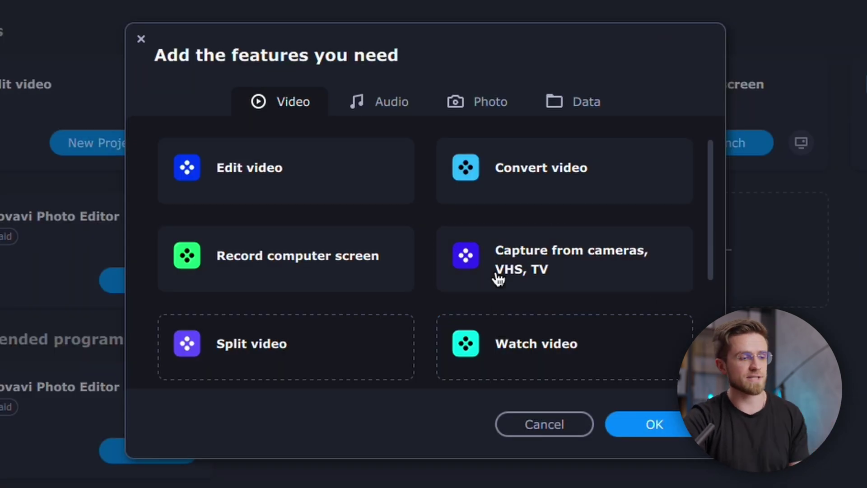
pyautogui.click(651, 424)
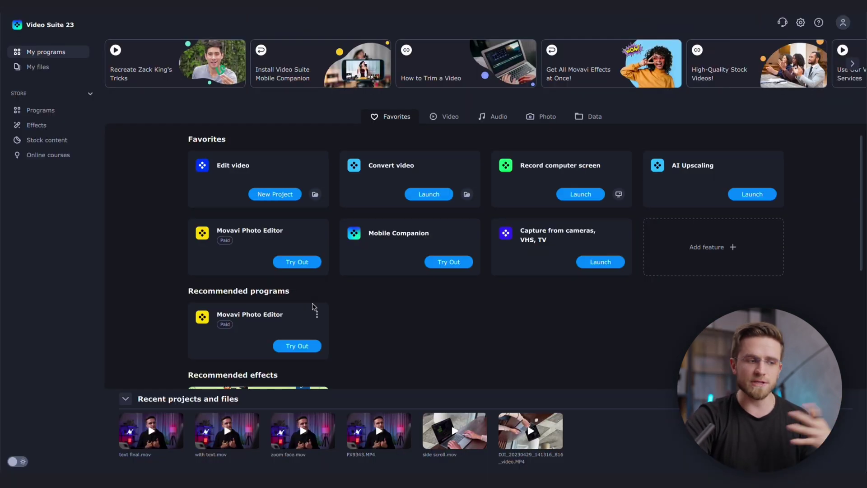
pyautogui.scroll(-1, 314, 307)
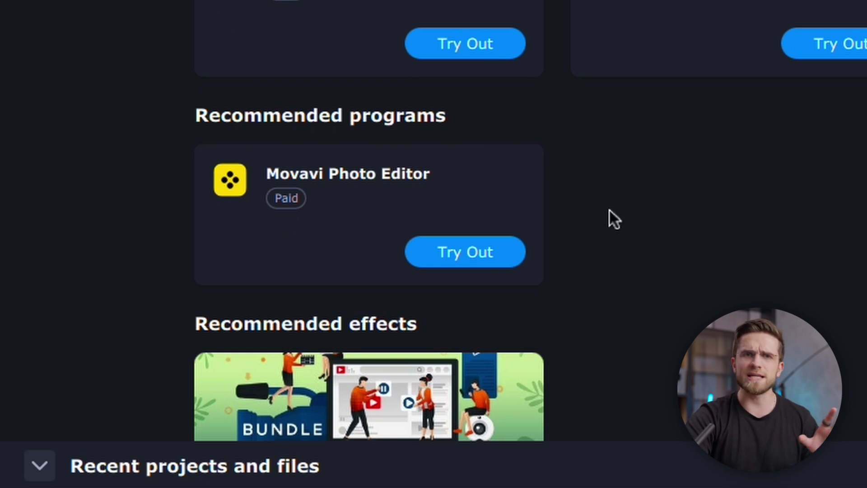
pyautogui.scroll(-5, 342, 65)
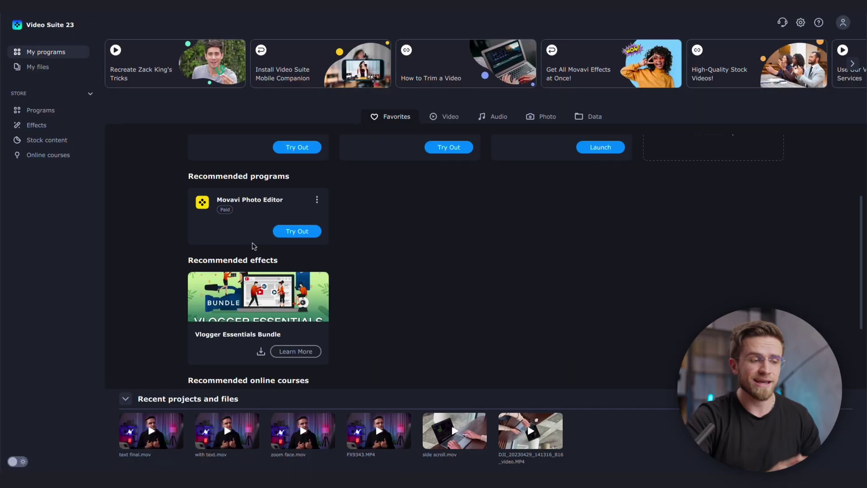
pyautogui.scroll(-3, 255, 246)
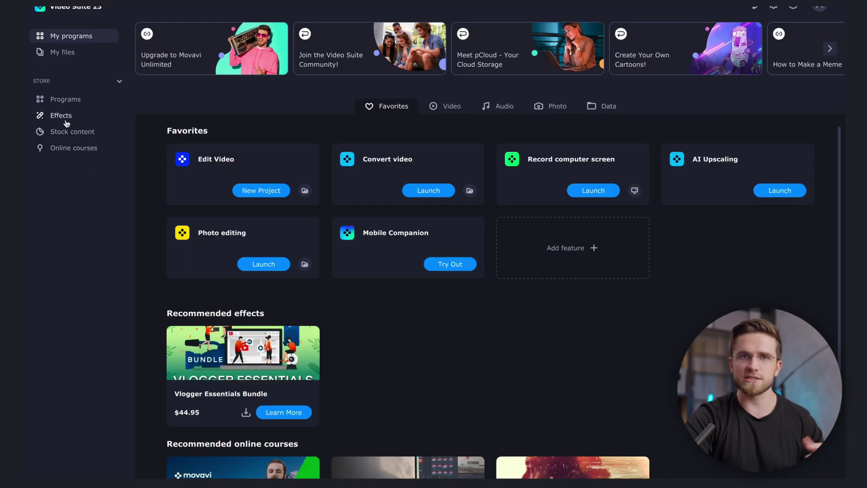
pyautogui.click(66, 121)
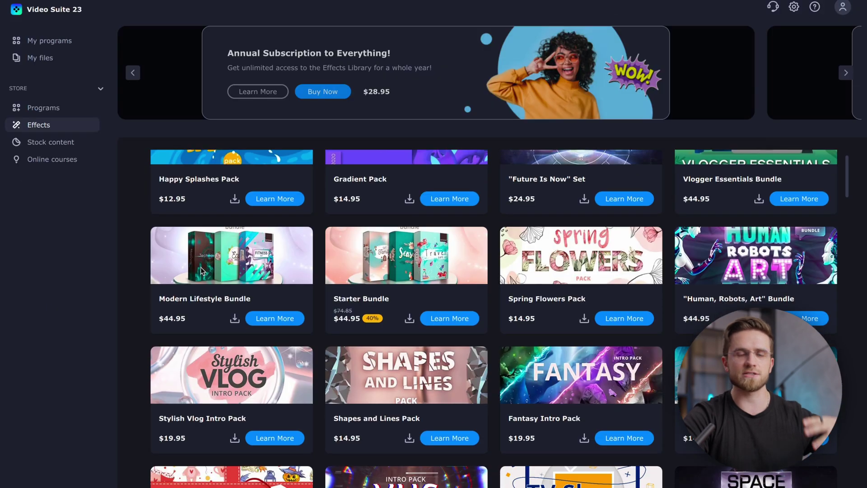
pyautogui.scroll(-4, 202, 271)
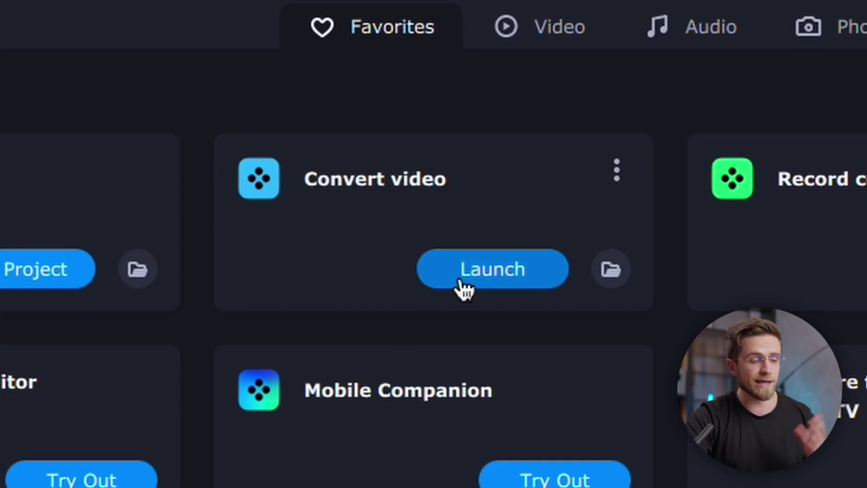
pyautogui.click(461, 282)
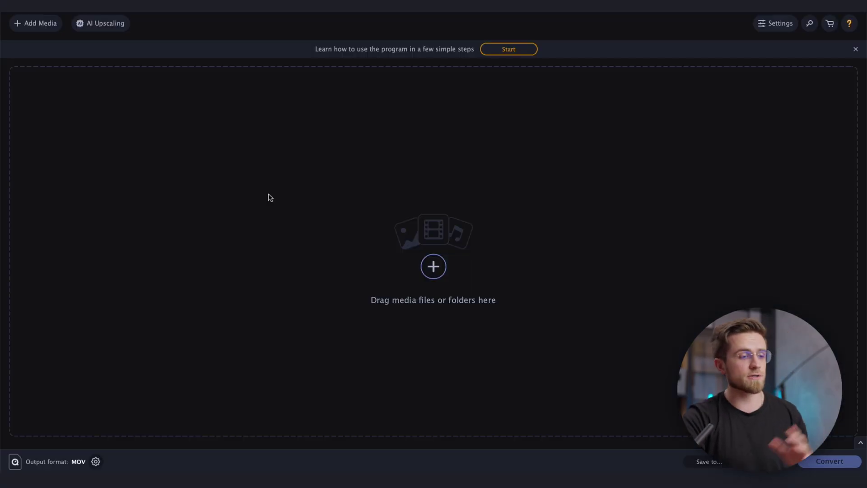
# - Load the 1280×720 kittens .mov clip into the converter for MOV output
pyautogui.click(434, 268)
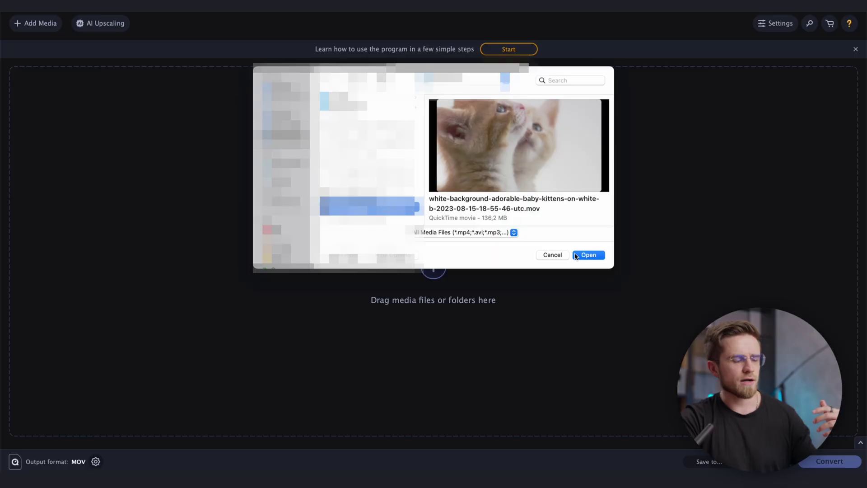
pyautogui.scroll(-5, 560, 214)
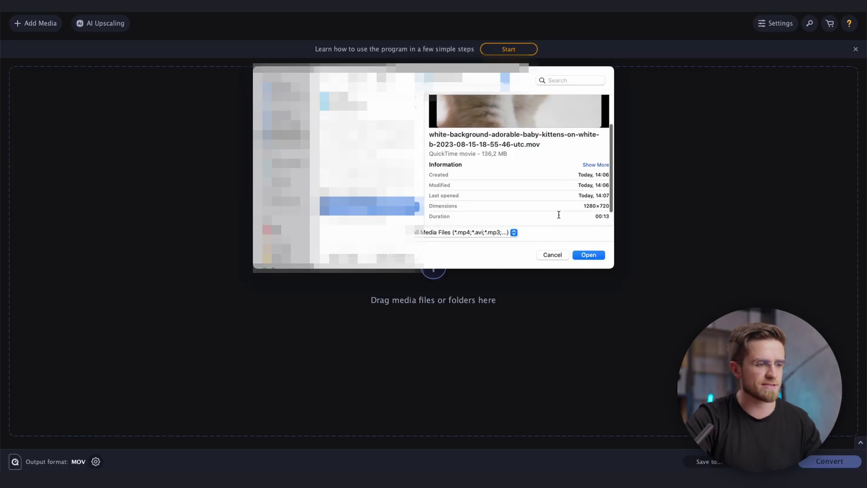
pyautogui.scroll(-2, 559, 214)
pyautogui.moveTo(585, 183); pyautogui.dragTo(607, 182)
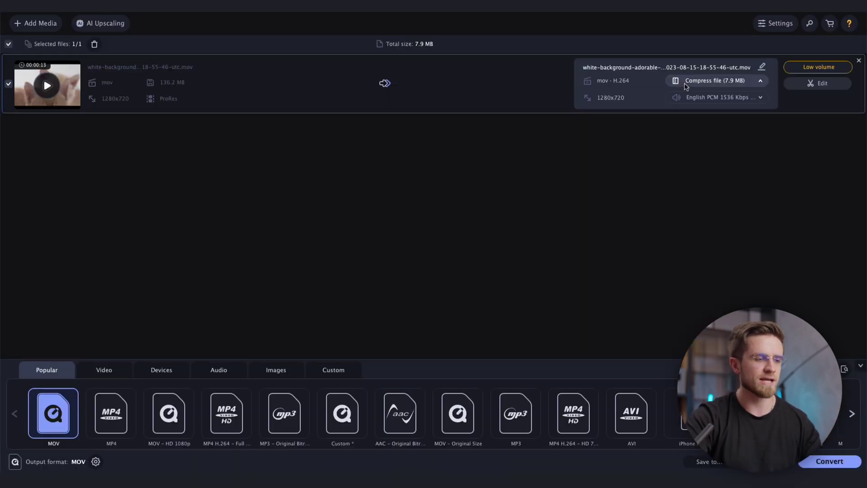
pyautogui.click(686, 86)
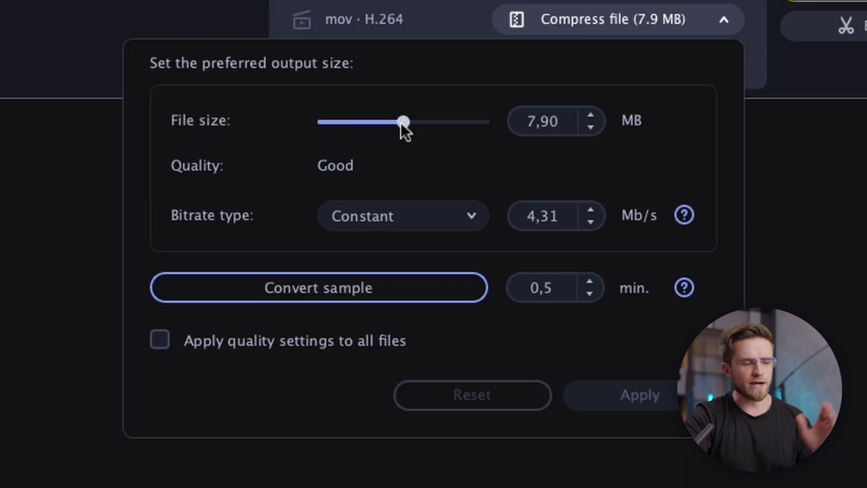
# - Max the kittens clip's file size to 107.2 MB at Best quality, then preview it
pyautogui.moveTo(630, 125); pyautogui.dragTo(657, 124)
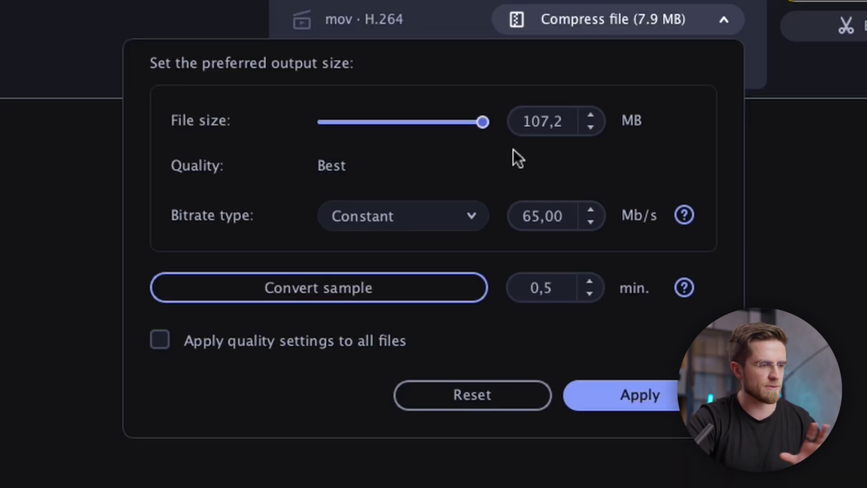
pyautogui.click(467, 210)
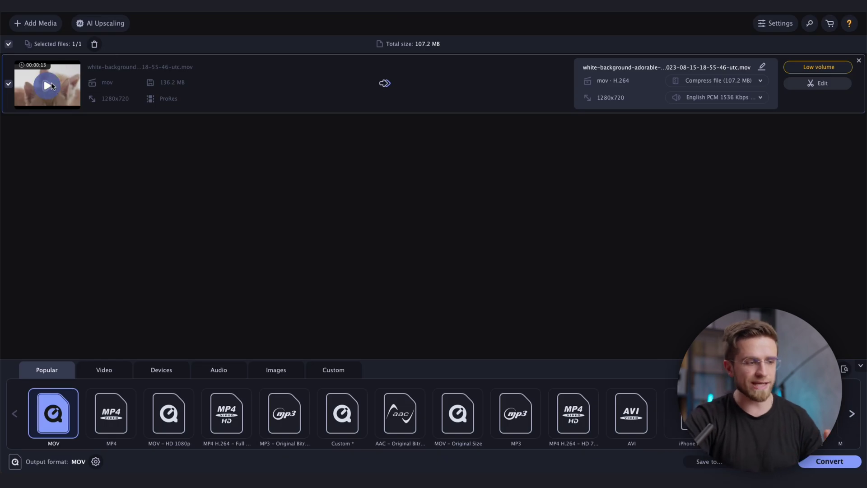
pyautogui.click(50, 85)
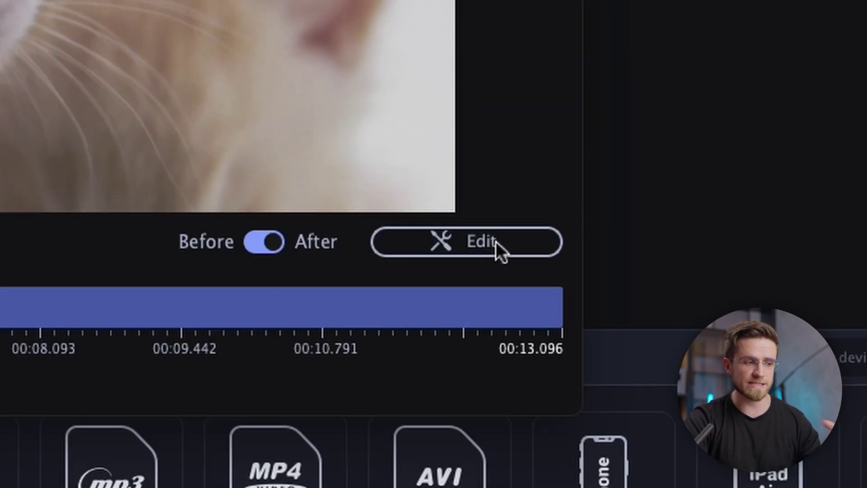
# - Extend the kitten clip's first segment to about 6.8 seconds and try Fish eye and El Greco effects
pyautogui.click(651, 329)
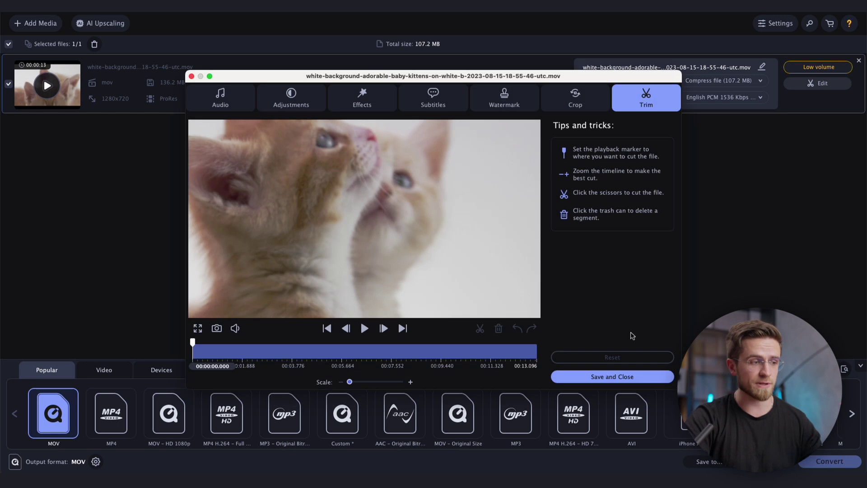
pyautogui.moveTo(194, 343); pyautogui.dragTo(257, 351)
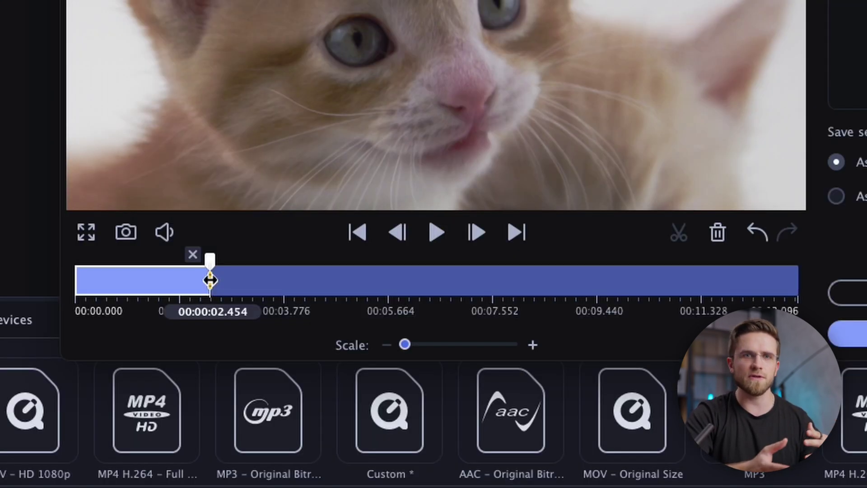
pyautogui.moveTo(210, 280); pyautogui.dragTo(452, 281)
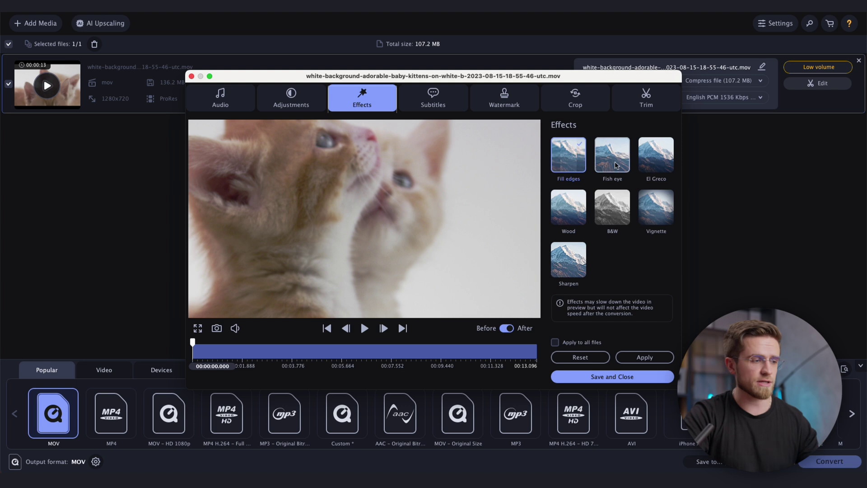
pyautogui.click(615, 165)
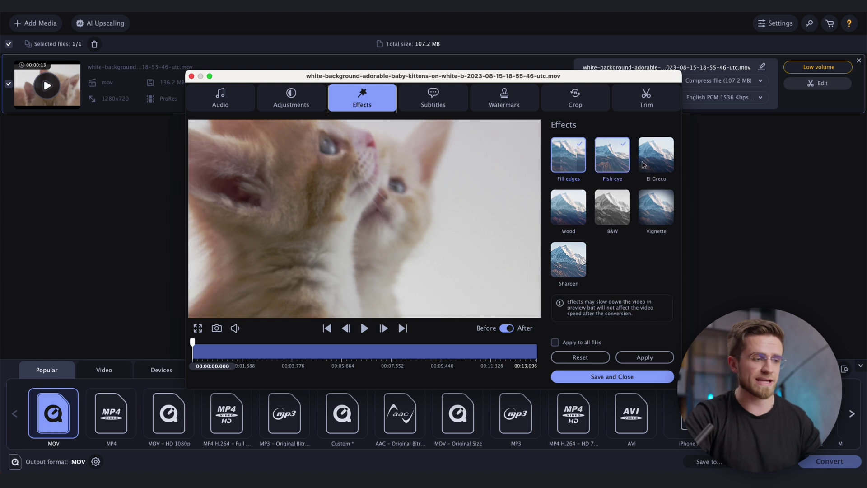
pyautogui.click(661, 165)
pyautogui.click(618, 166)
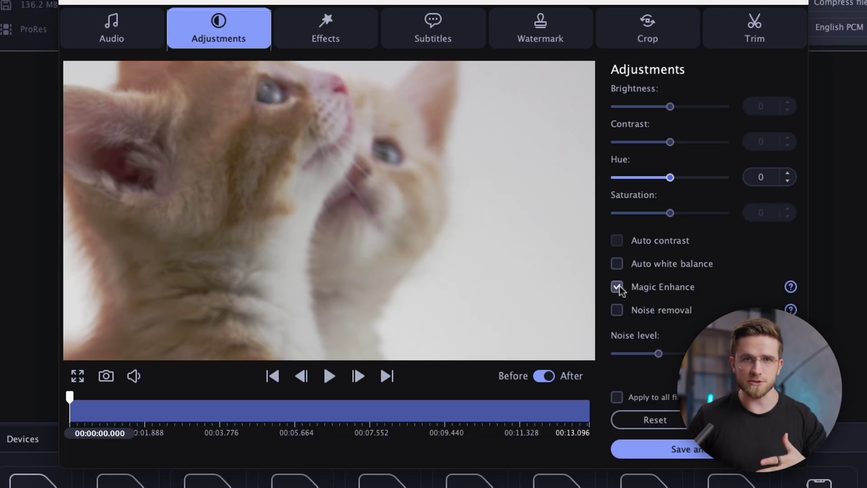
# - Enable automatic white balance, leave Magic Enhance and noise removal off, and disable volume normalization
pyautogui.click(618, 287)
pyautogui.click(618, 287)
pyautogui.click(618, 287)
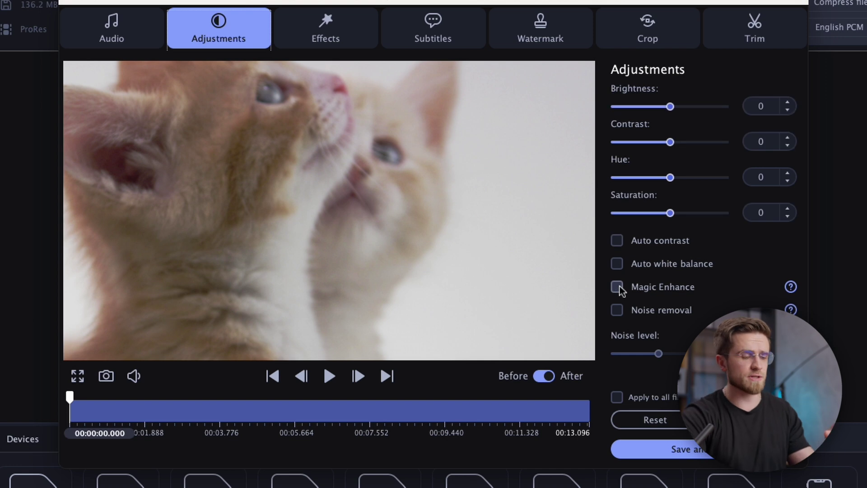
pyautogui.click(617, 264)
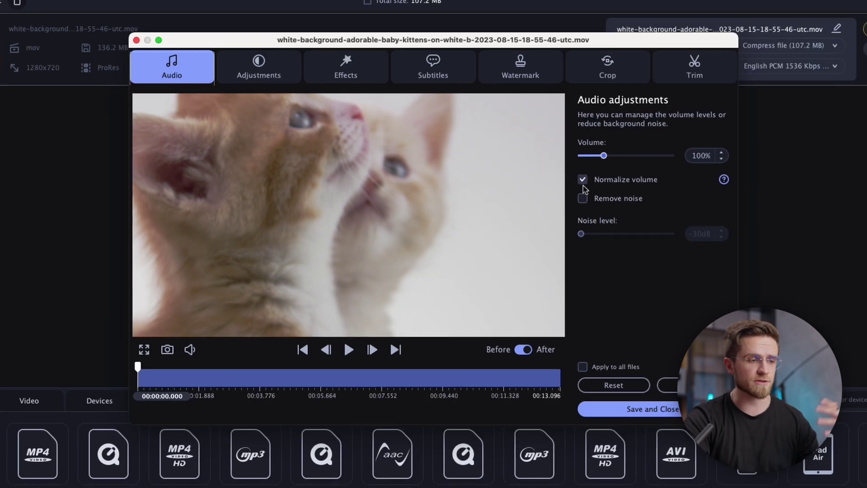
pyautogui.click(581, 196)
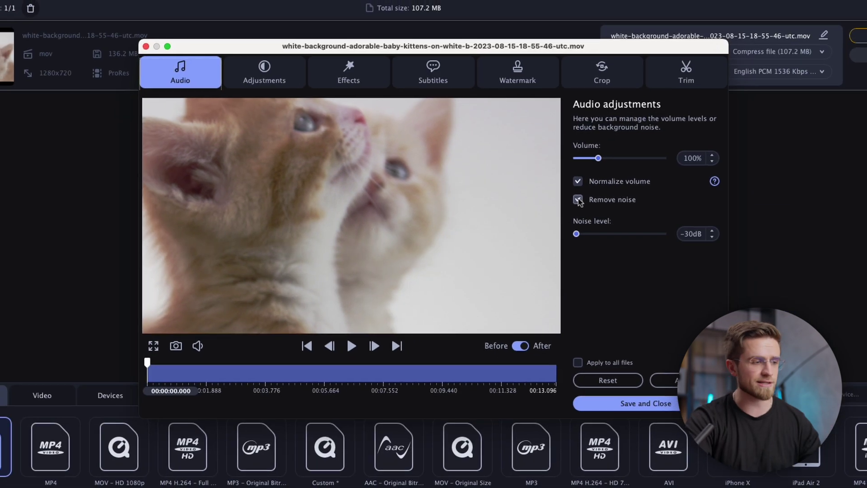
pyautogui.click(574, 183)
pyautogui.click(573, 242)
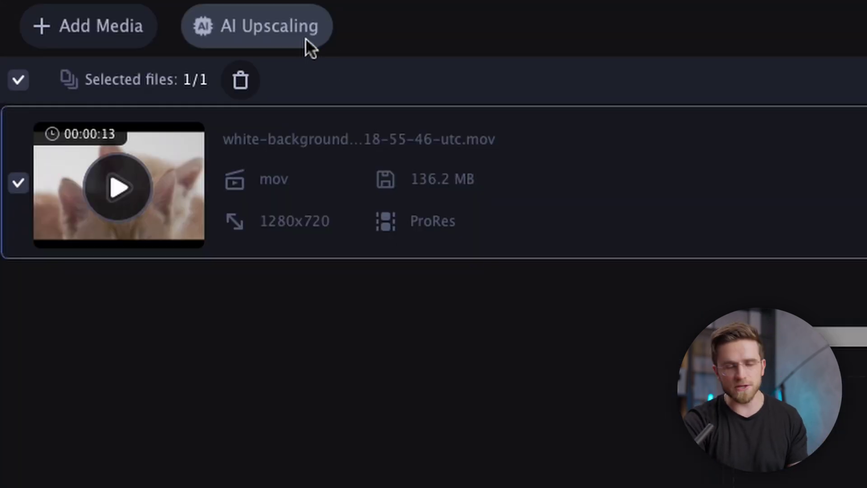
# - Add the kitten clip to AI Upscaling, choose 4x and start upscaling
pyautogui.click(305, 37)
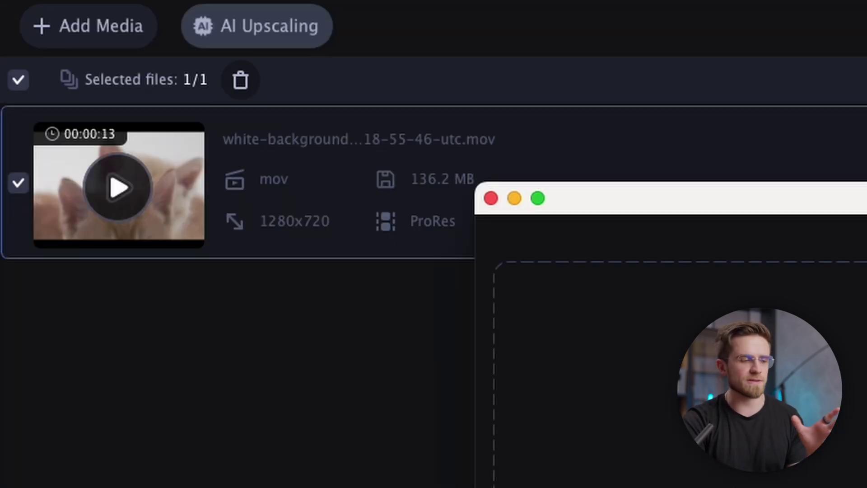
pyautogui.click(377, 225)
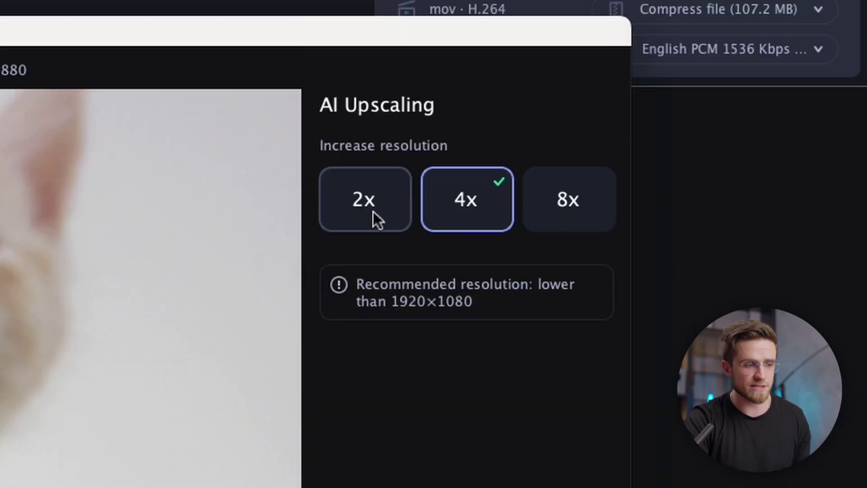
pyautogui.click(373, 211)
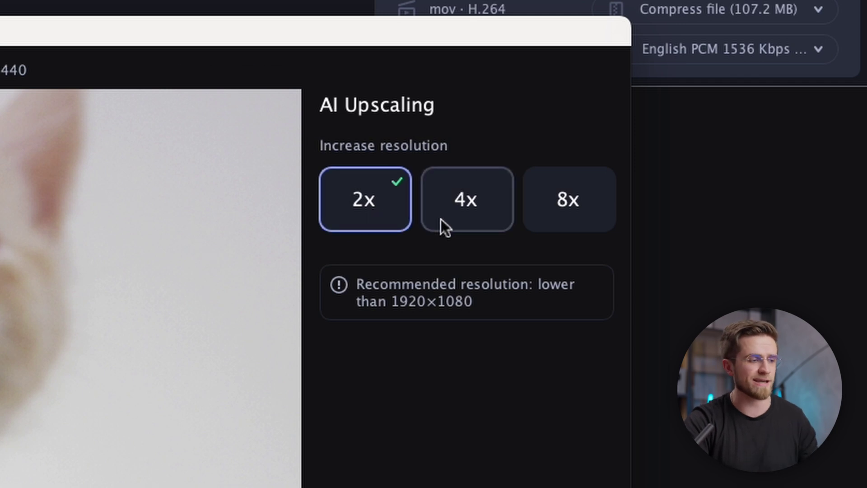
pyautogui.click(441, 219)
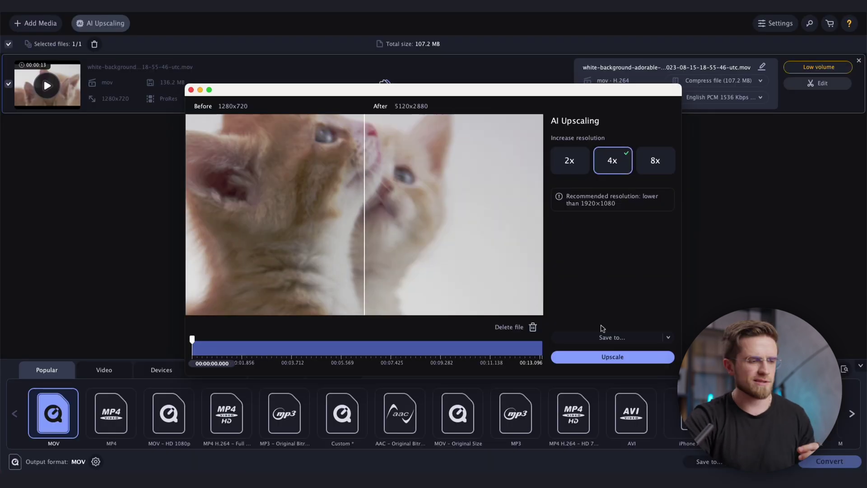
pyautogui.click(612, 355)
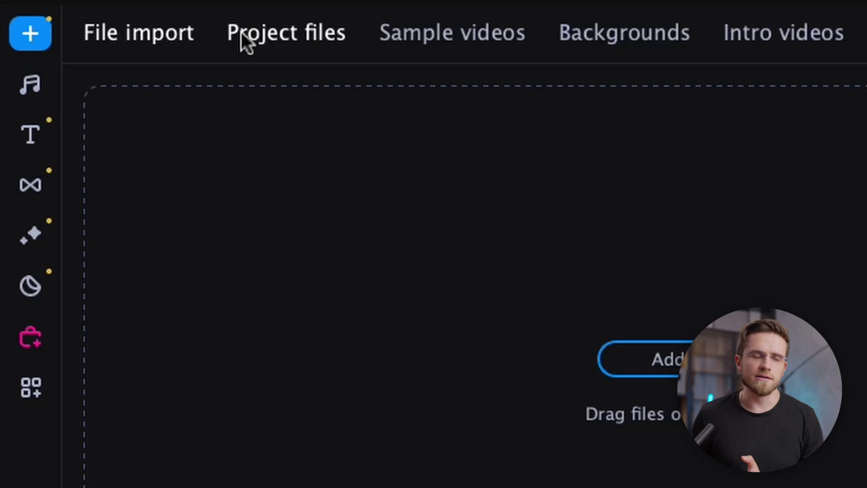
# - Browse the project media and the built-in Sample videos library
pyautogui.click(241, 32)
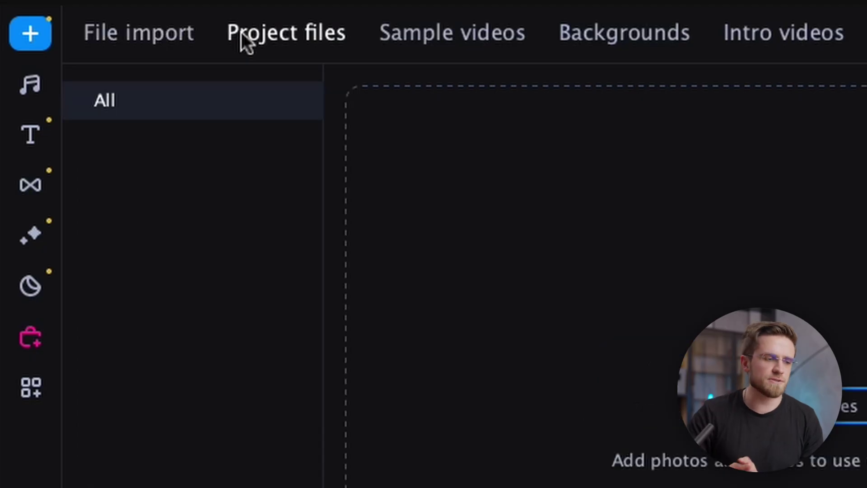
pyautogui.click(391, 27)
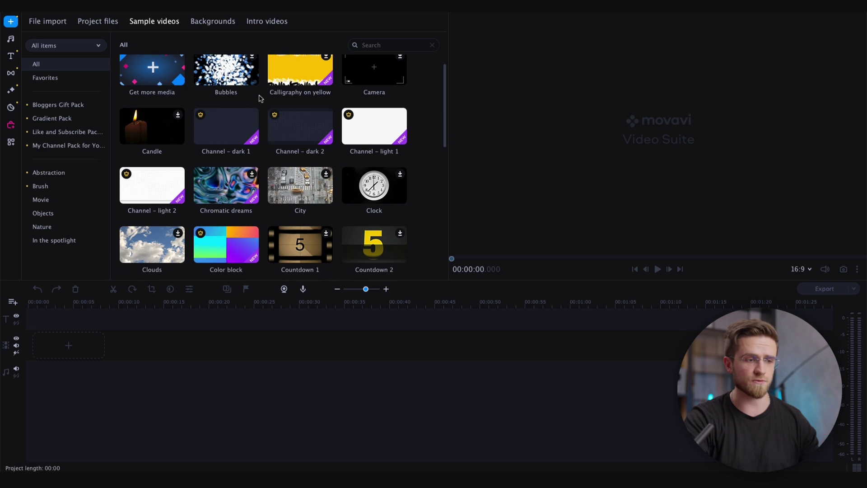
pyautogui.scroll(-5, 761, 252)
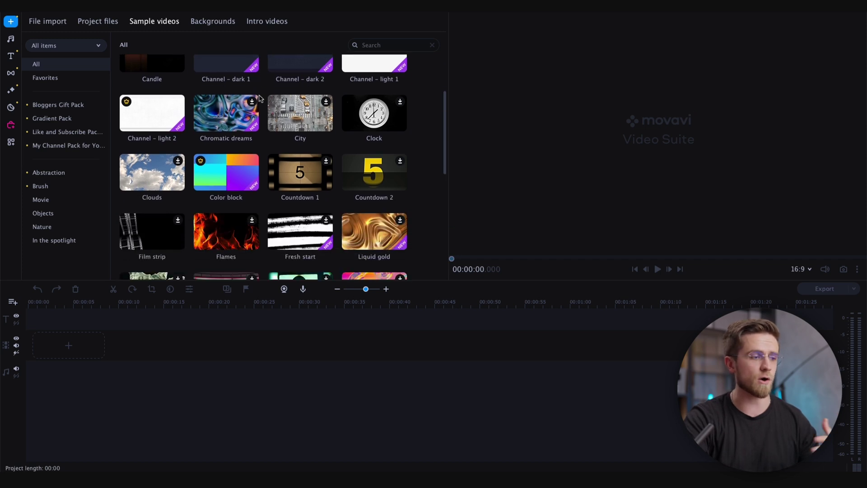
pyautogui.scroll(-5, 260, 98)
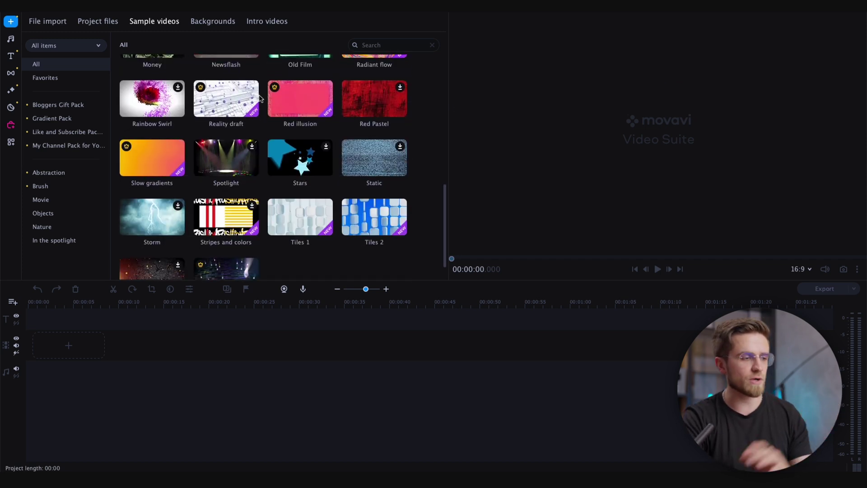
pyautogui.scroll(10, 261, 98)
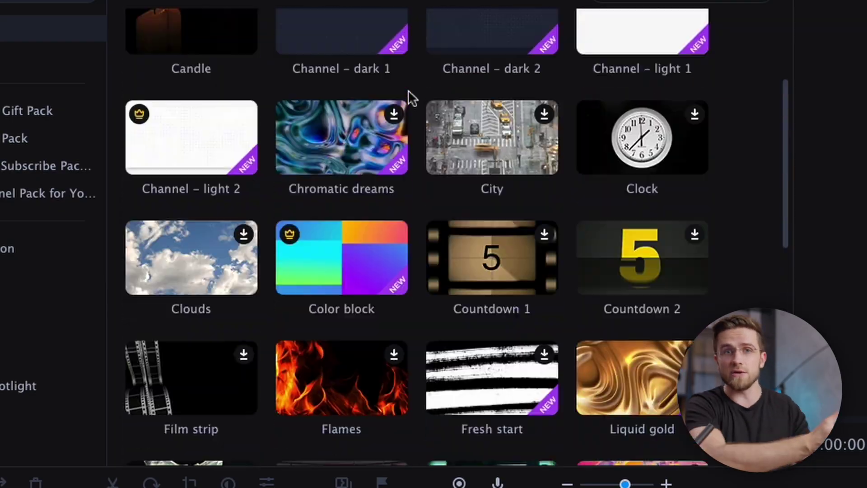
pyautogui.scroll(2, 408, 90)
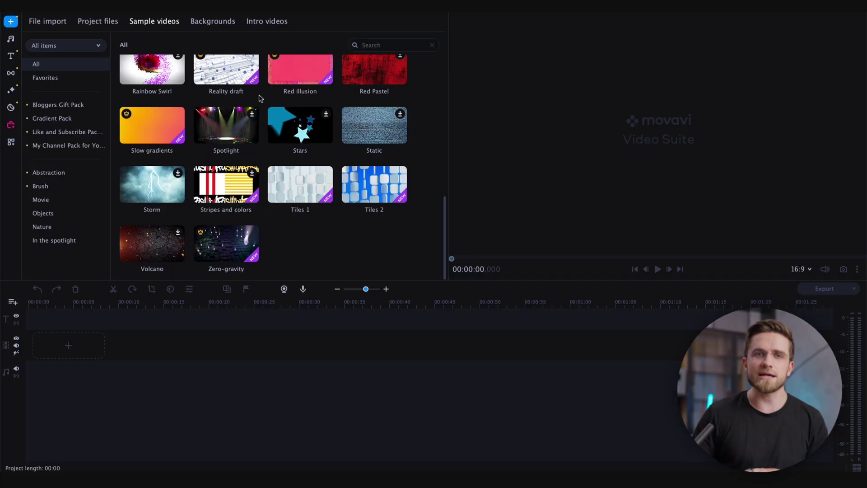
pyautogui.scroll(1, 260, 98)
pyautogui.scroll(10, 260, 98)
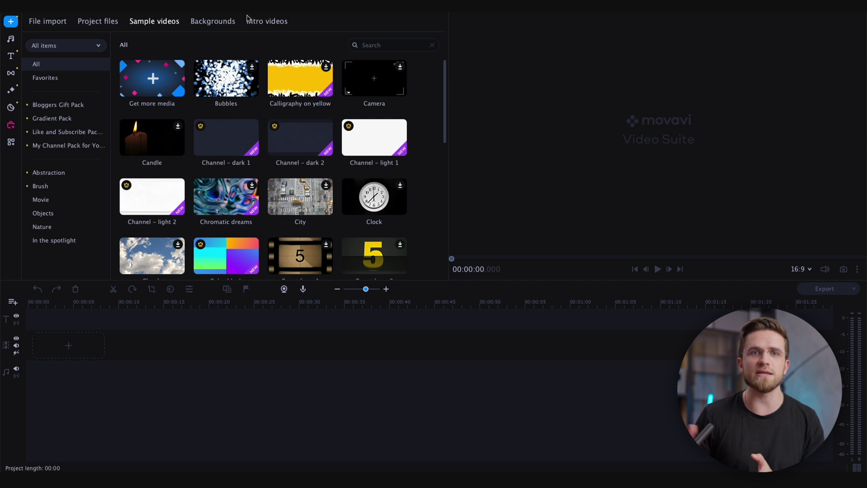
# - Drag the 5-second Bold blue intro from the collection onto the video track
pyautogui.click(227, 21)
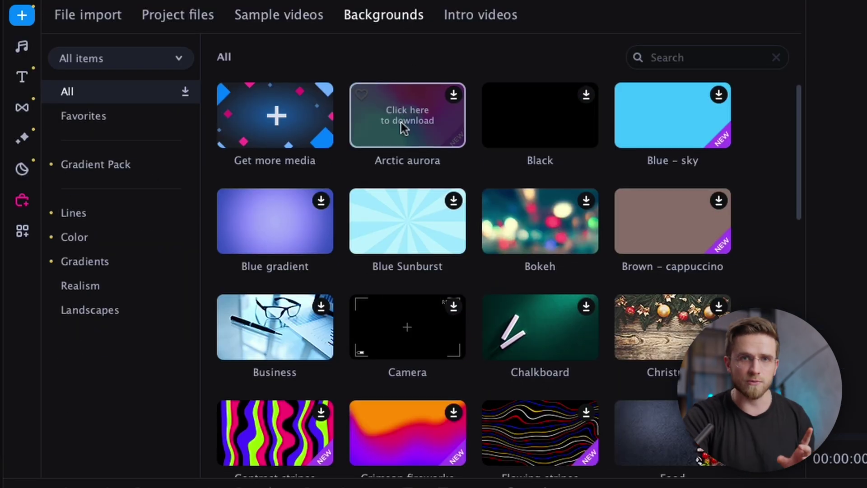
pyautogui.scroll(-3, 401, 125)
pyautogui.scroll(-3, 401, 122)
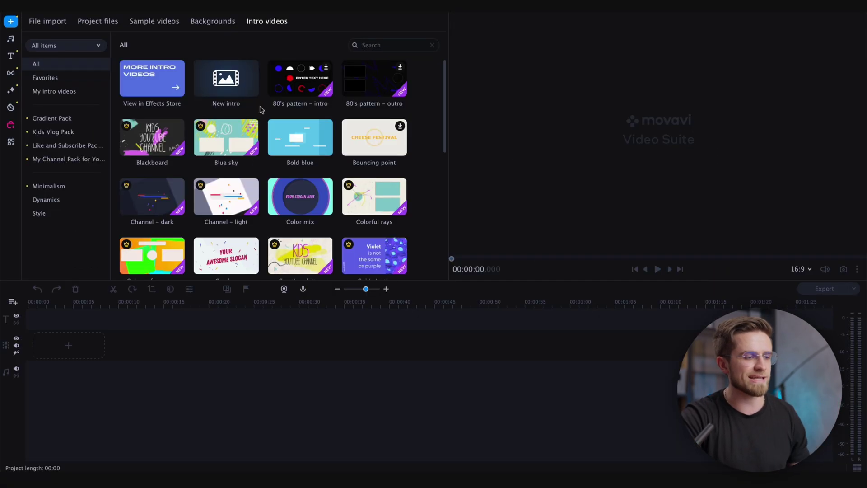
pyautogui.scroll(-1, 247, 162)
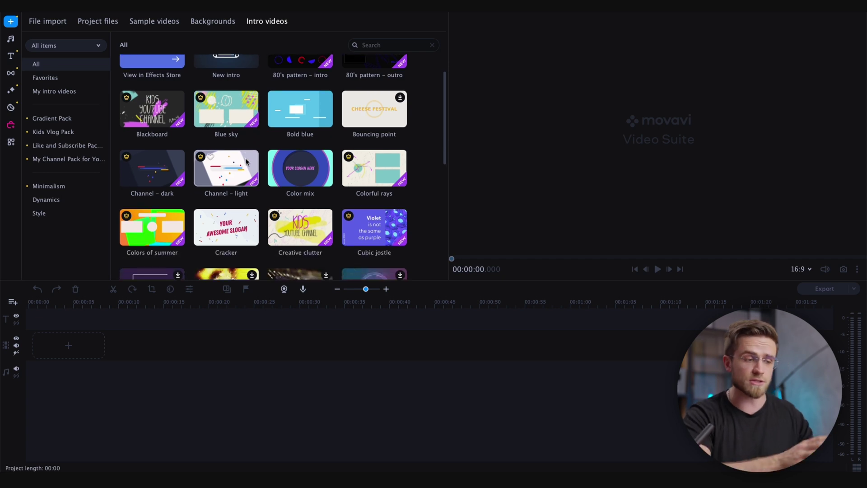
pyautogui.scroll(1, 247, 162)
pyautogui.moveTo(300, 137); pyautogui.dragTo(55, 347)
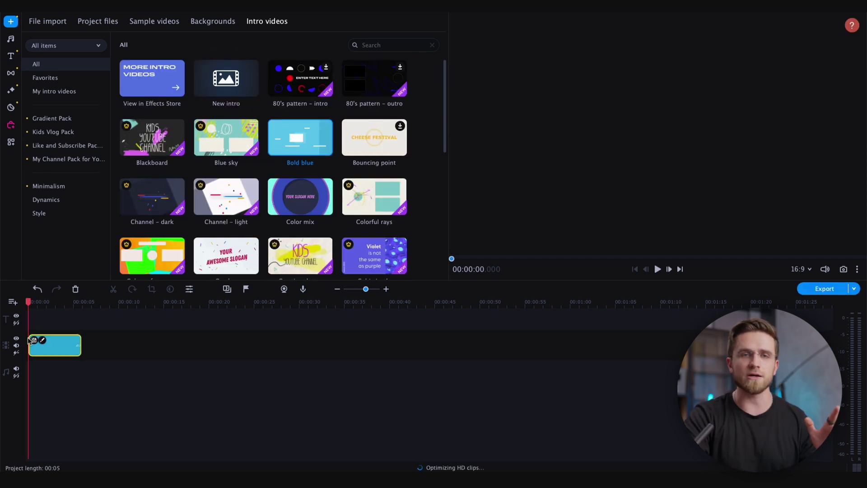
# - Restyle the Bold blue intro's MOVAVI title in bold Open Sans after trying Lumberjack, and apply
pyautogui.click(43, 340)
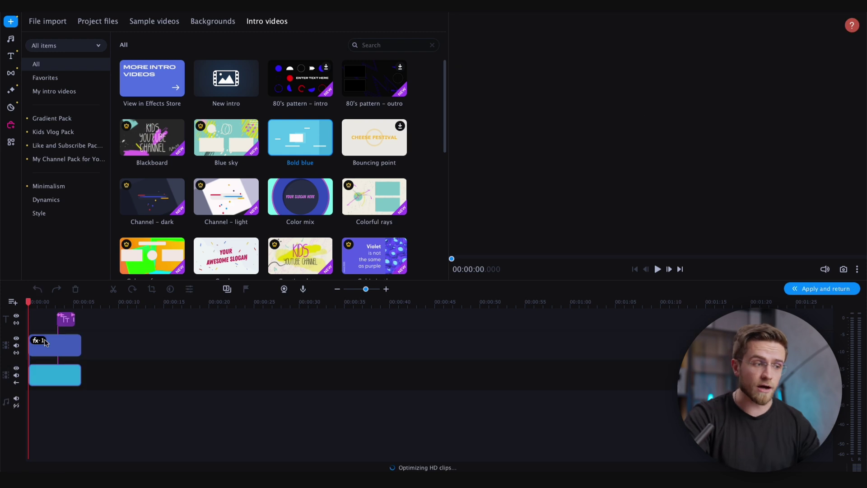
pyautogui.doubleClick(69, 319)
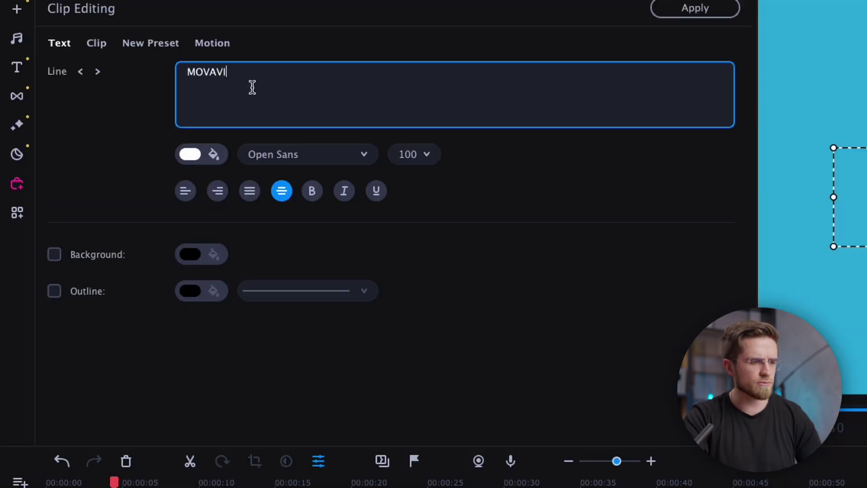
pyautogui.press('super+a')
pyautogui.click(331, 154)
pyautogui.click(316, 205)
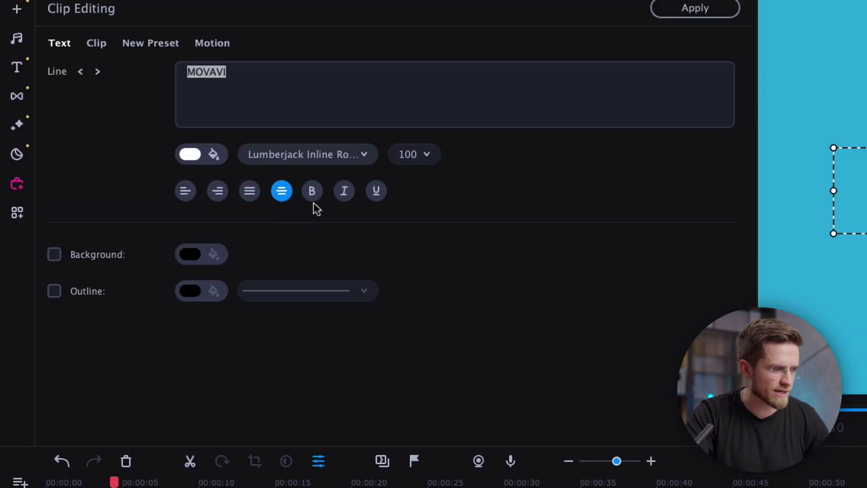
pyautogui.click(312, 191)
pyautogui.click(332, 154)
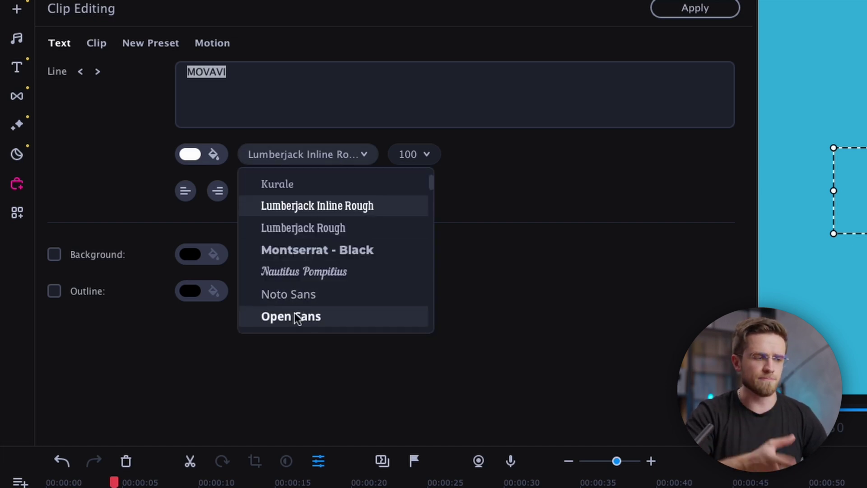
pyautogui.click(296, 314)
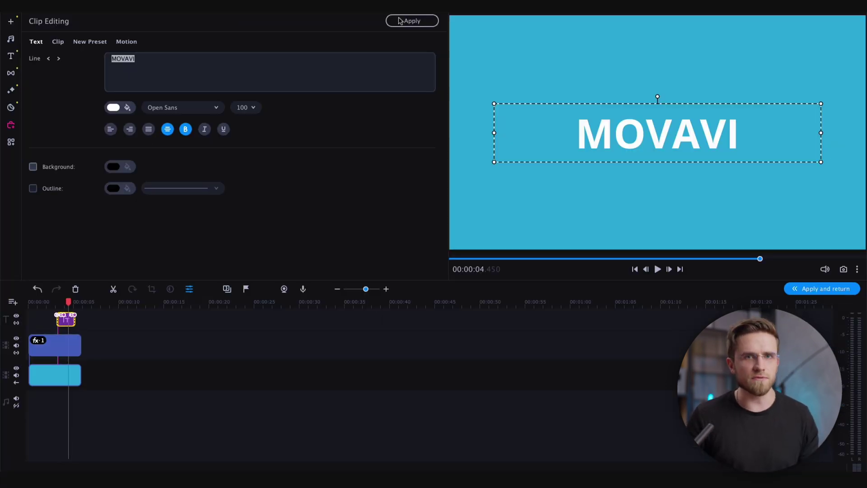
pyautogui.click(399, 21)
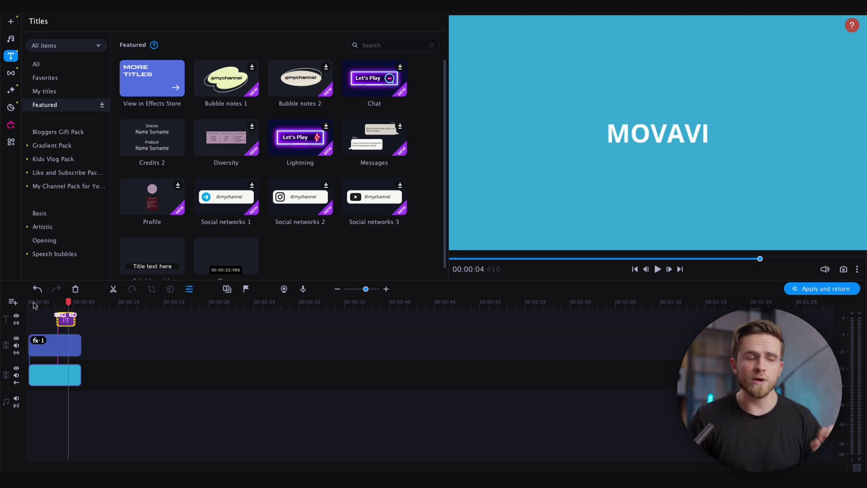
pyautogui.press('Home')
# - Play the MOVAVI intro and browse the Music and Sounds libraries
pyautogui.press('space')
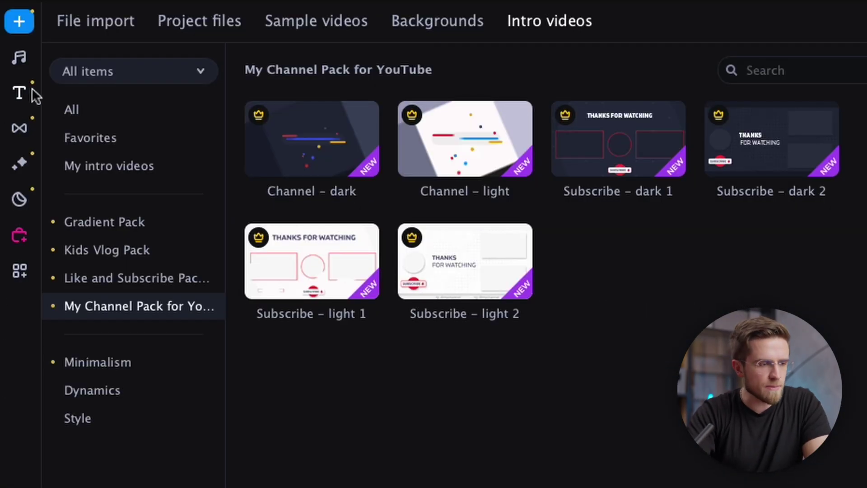
pyautogui.click(20, 58)
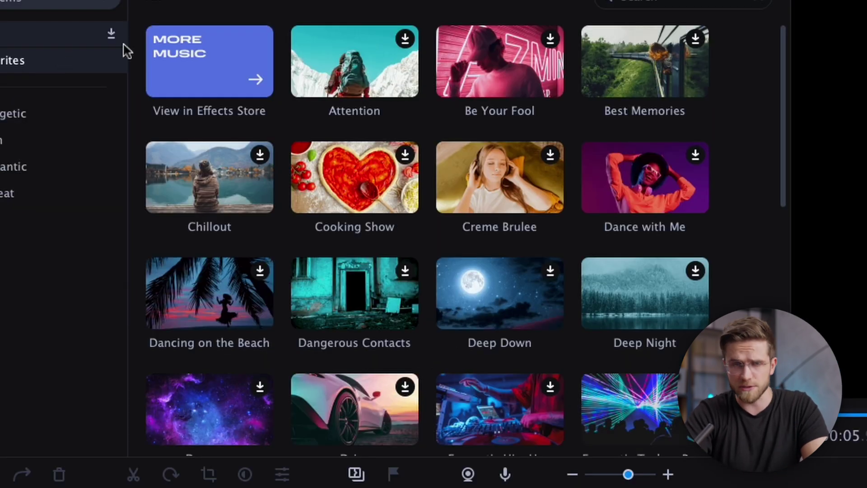
pyautogui.scroll(-3, 325, 151)
pyautogui.scroll(-4, 325, 151)
pyautogui.scroll(-2, 324, 151)
pyautogui.scroll(-2, 324, 151)
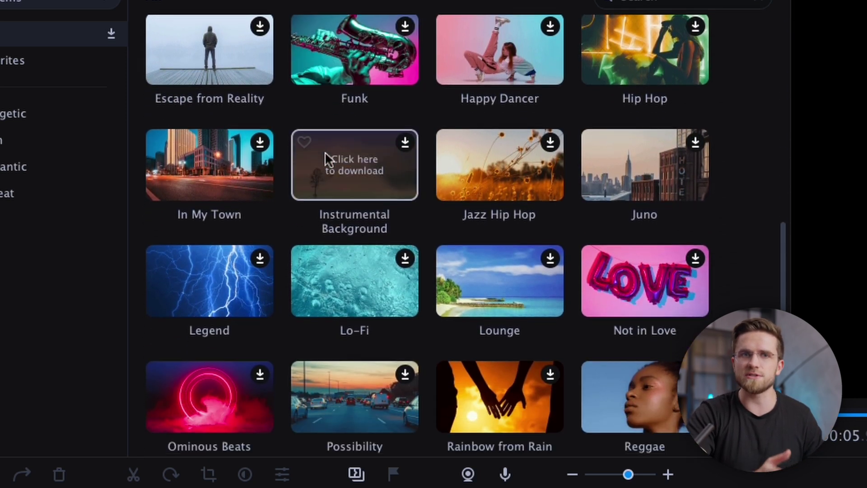
pyautogui.scroll(-3, 324, 151)
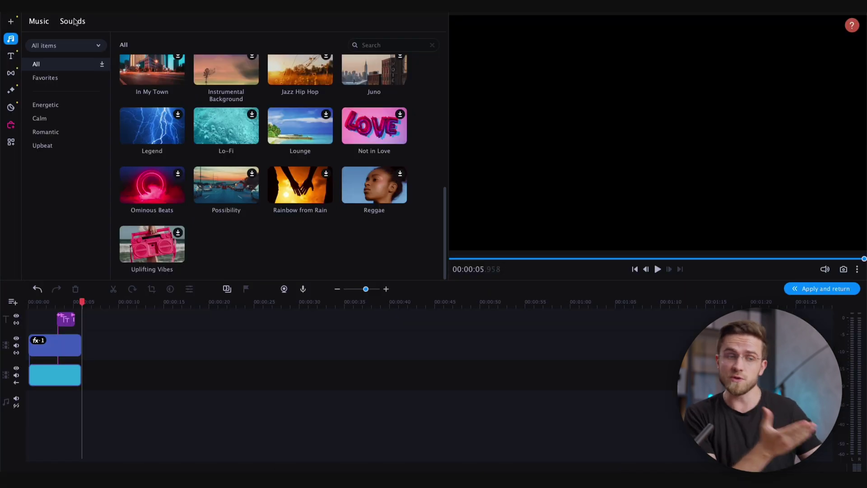
pyautogui.click(72, 22)
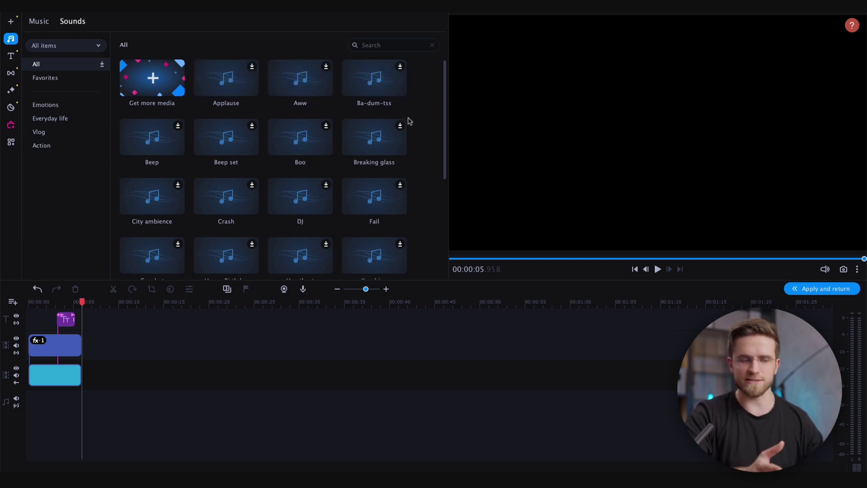
pyautogui.scroll(-4, 407, 120)
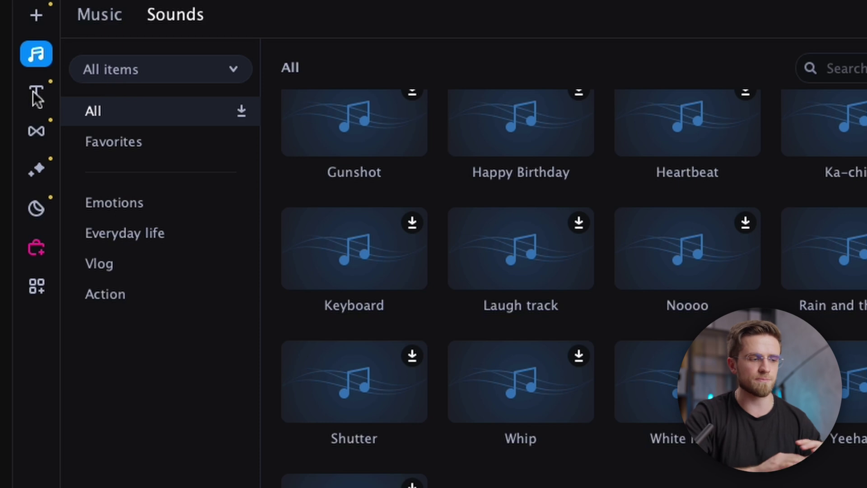
# - Place the Fly in title from All titles on the timeline after the intro
pyautogui.click(34, 93)
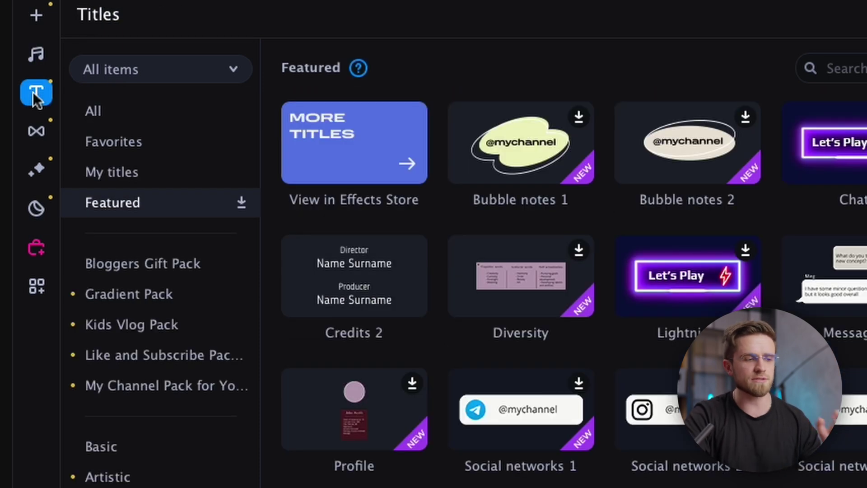
pyautogui.click(92, 111)
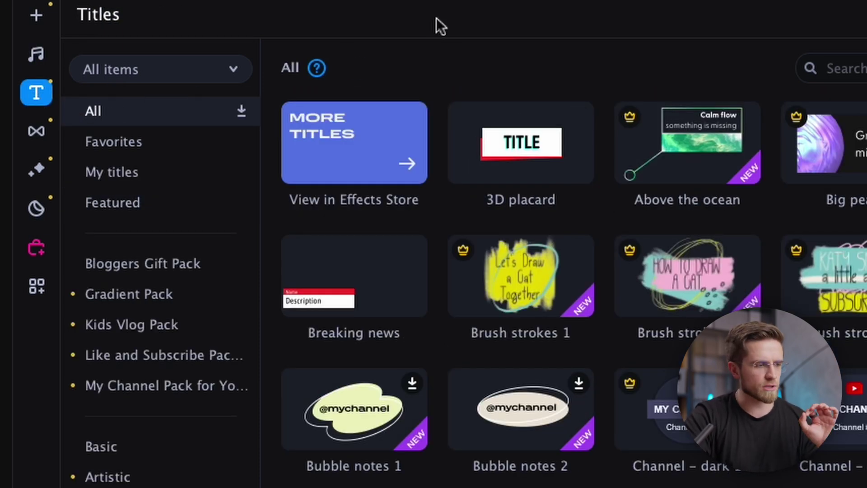
pyautogui.scroll(-3, 610, 134)
pyautogui.scroll(-5, 430, 61)
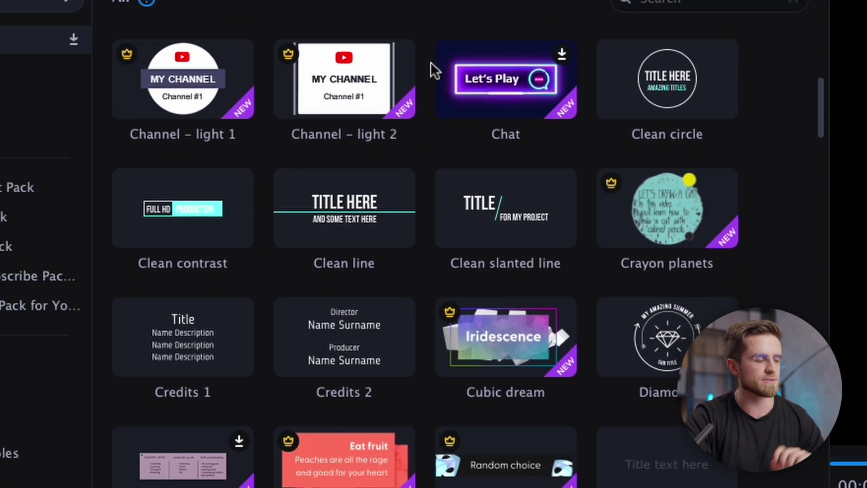
pyautogui.scroll(-3, 430, 62)
pyautogui.moveTo(152, 131); pyautogui.dragTo(84, 331)
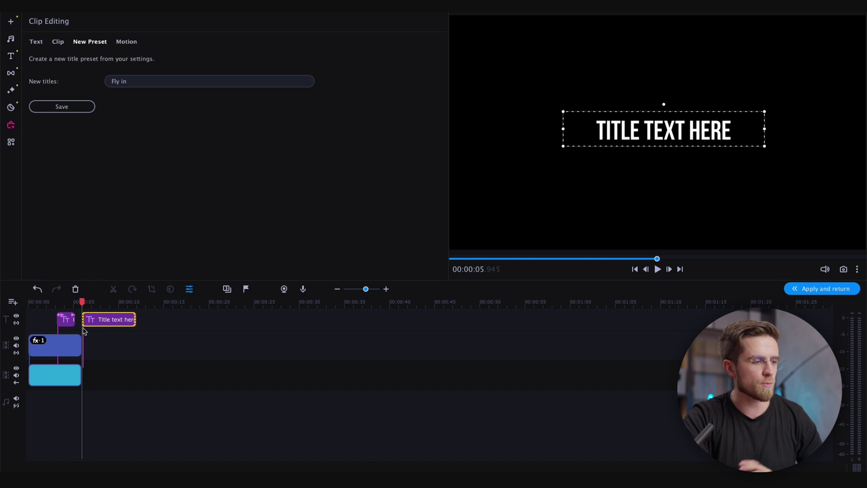
# - Put the Space background after the blue intro and retype the title as MOVAVI
pyautogui.click(66, 374)
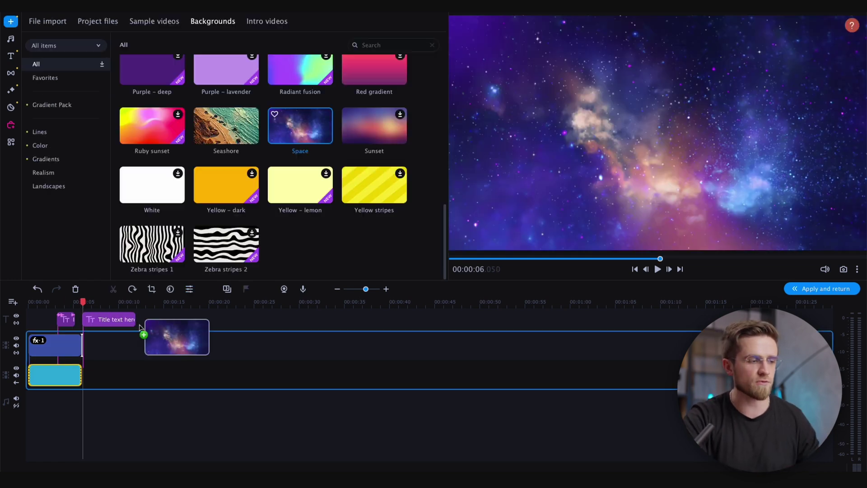
pyautogui.moveTo(142, 332); pyautogui.dragTo(88, 369)
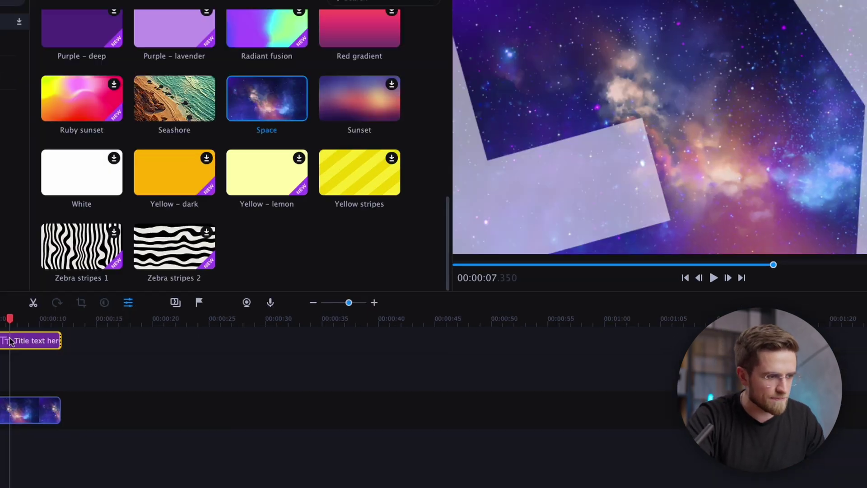
pyautogui.click(109, 319)
pyautogui.hotkey('ctrl', 'a')
pyautogui.write('MOVAVI')
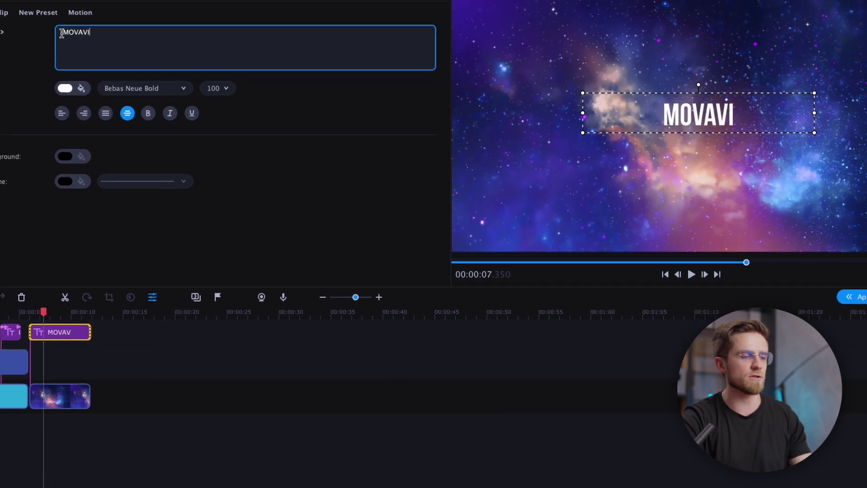
# - Set the MOVAVI title to size 200 in Bebas Neue Bold
pyautogui.click(224, 86)
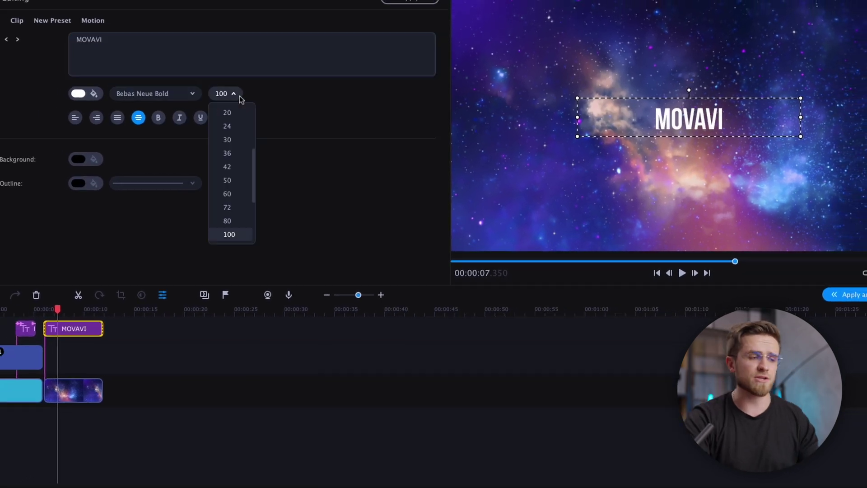
pyautogui.scroll(-3, 232, 180)
pyautogui.click(228, 208)
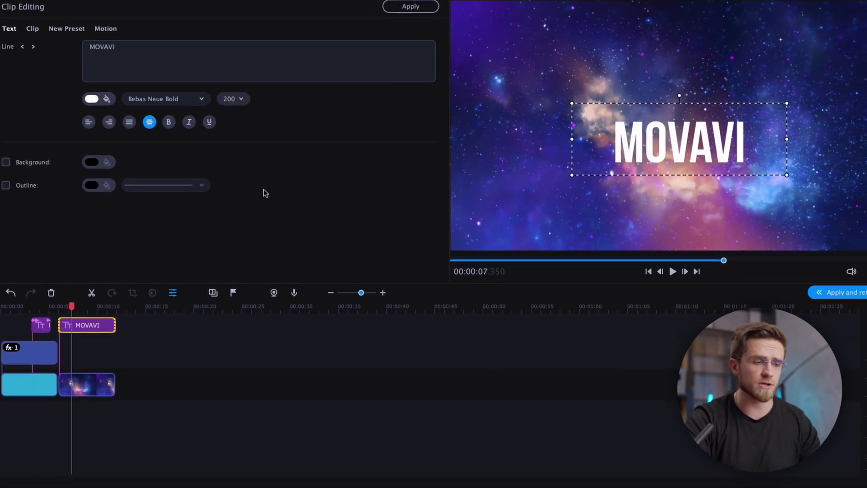
pyautogui.click(155, 93)
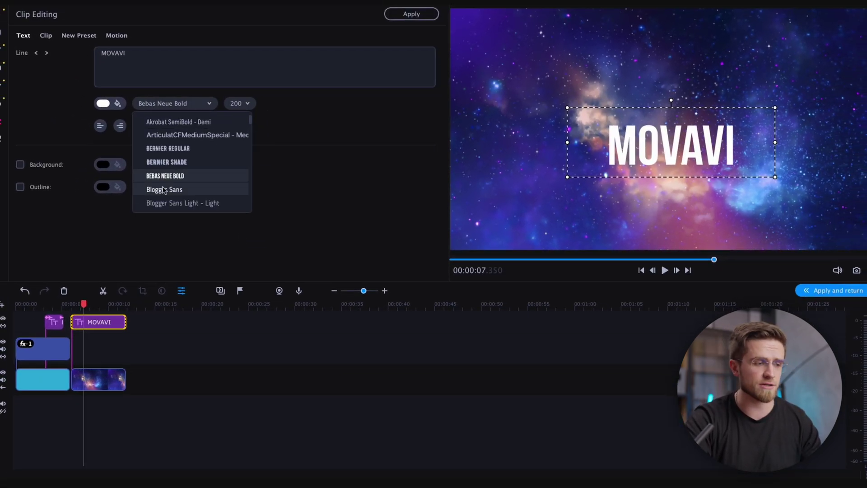
pyautogui.click(168, 149)
pyautogui.click(117, 35)
pyautogui.click(45, 35)
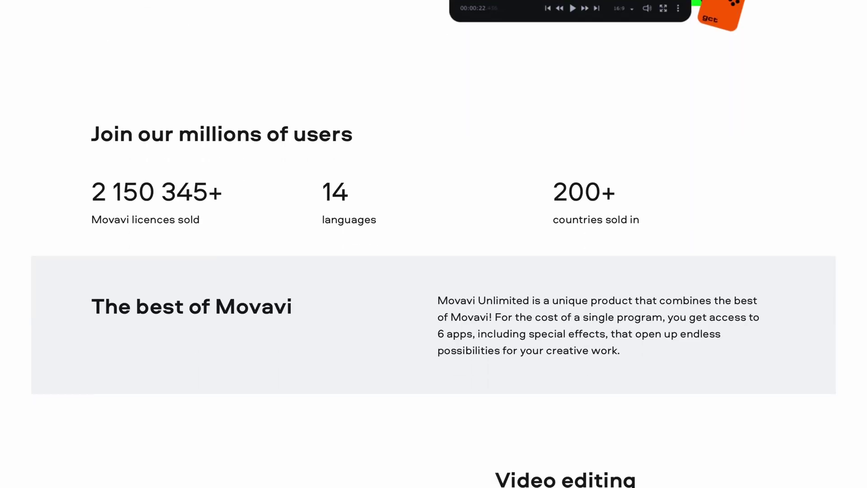
pyautogui.scroll(-6, 433, 271)
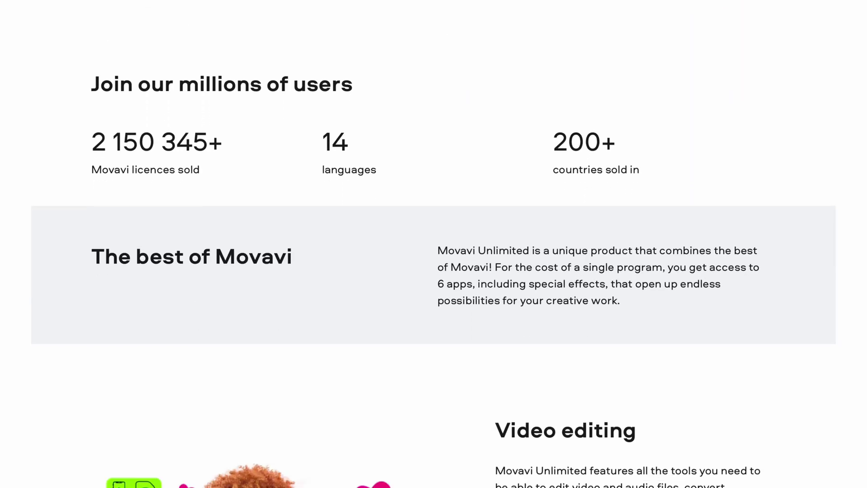
pyautogui.scroll(-9, 433, 252)
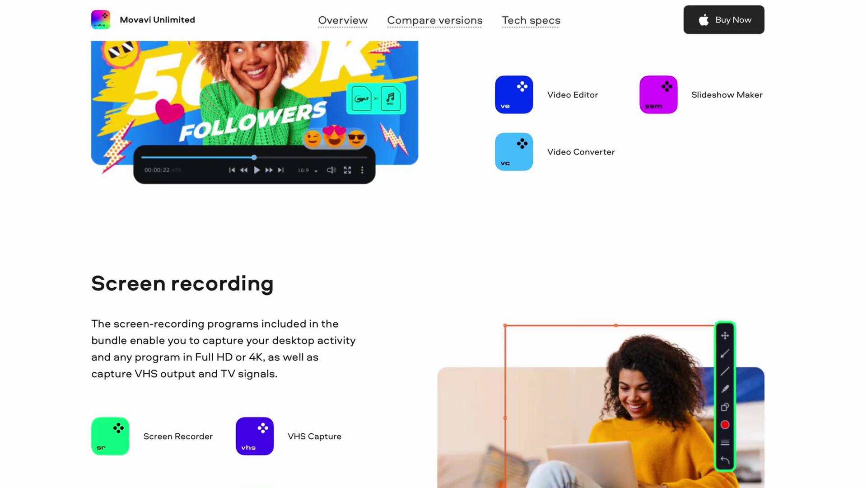
pyautogui.scroll(-10, 434, 253)
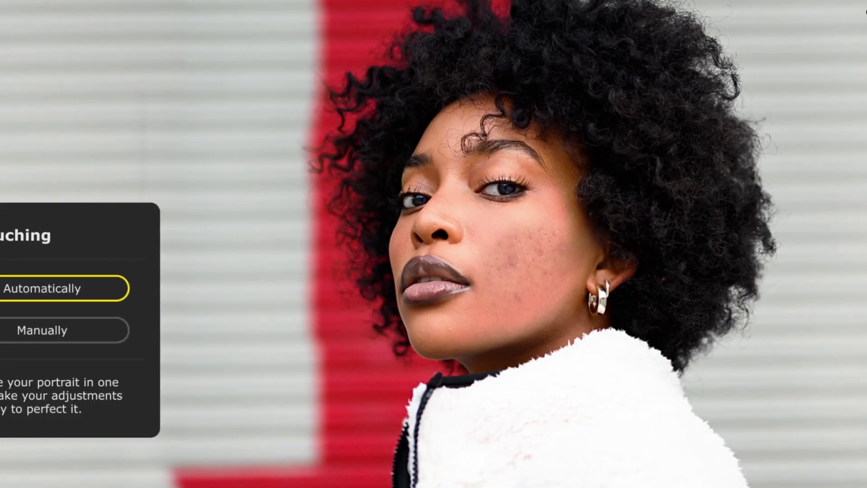
# - Retouch the faces in the footage using the Retouching panel's Automatically option
pyautogui.click(182, 289)
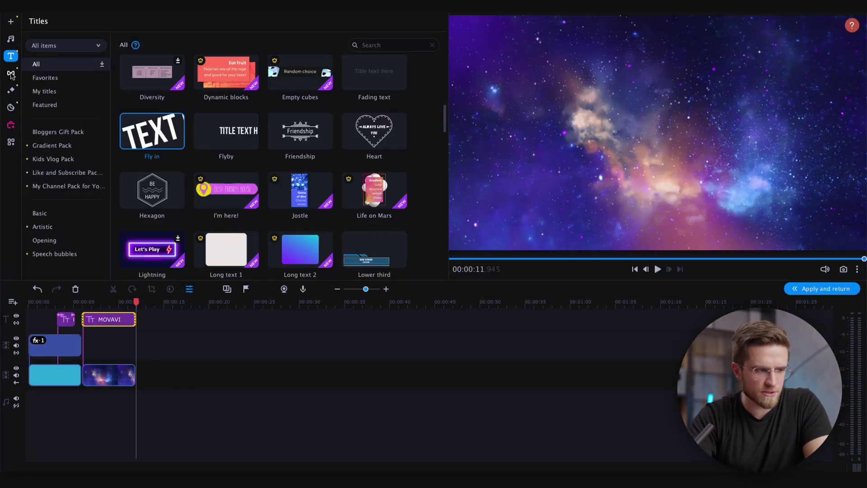
pyautogui.click(11, 74)
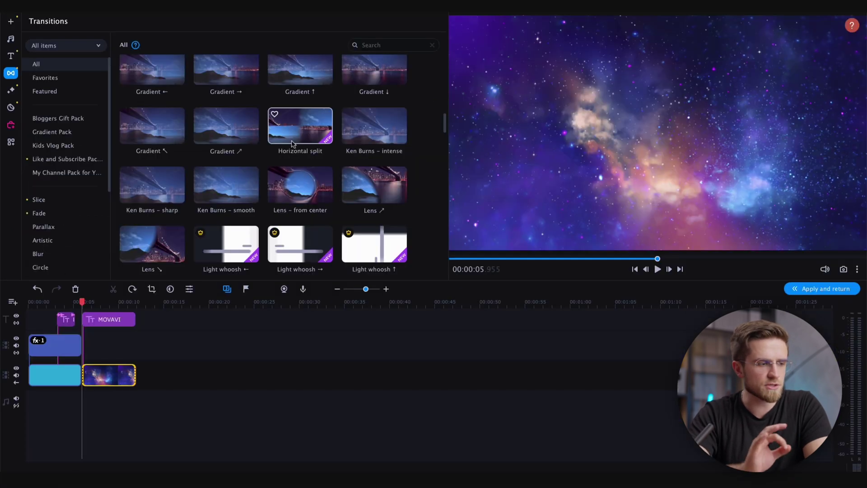
# - Place a Horizontal split transition between the blue and galaxy clips, shorten it, and preview it
pyautogui.click(301, 133)
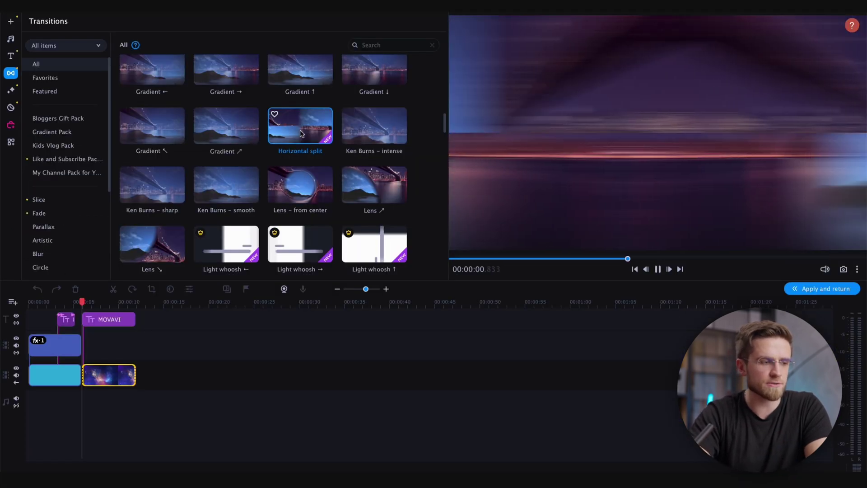
pyautogui.moveTo(302, 134); pyautogui.dragTo(77, 381)
pyautogui.click(70, 303)
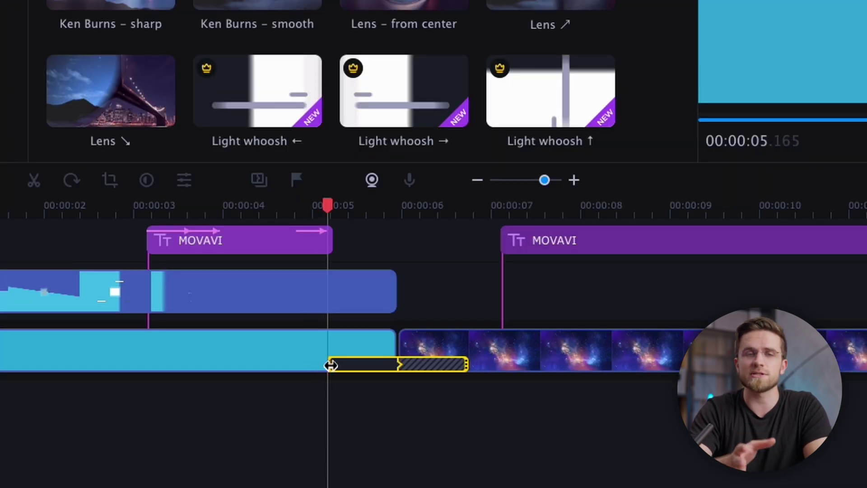
pyautogui.moveTo(328, 365); pyautogui.dragTo(349, 366)
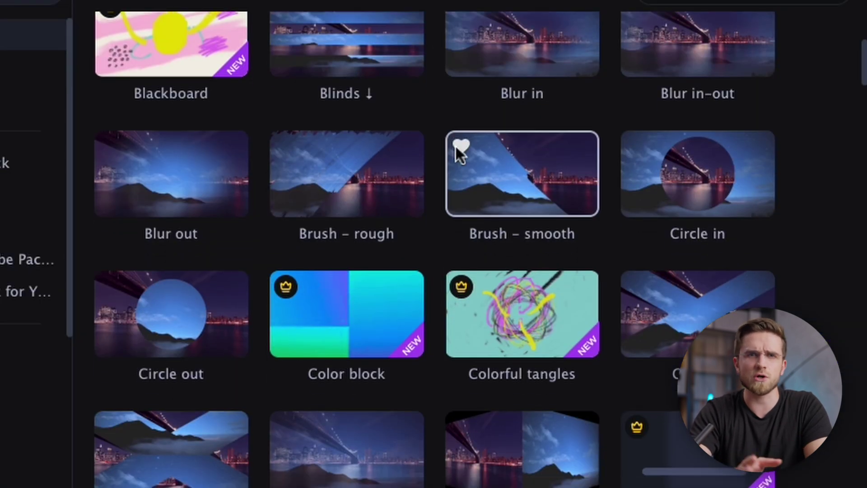
pyautogui.scroll(-5, 456, 147)
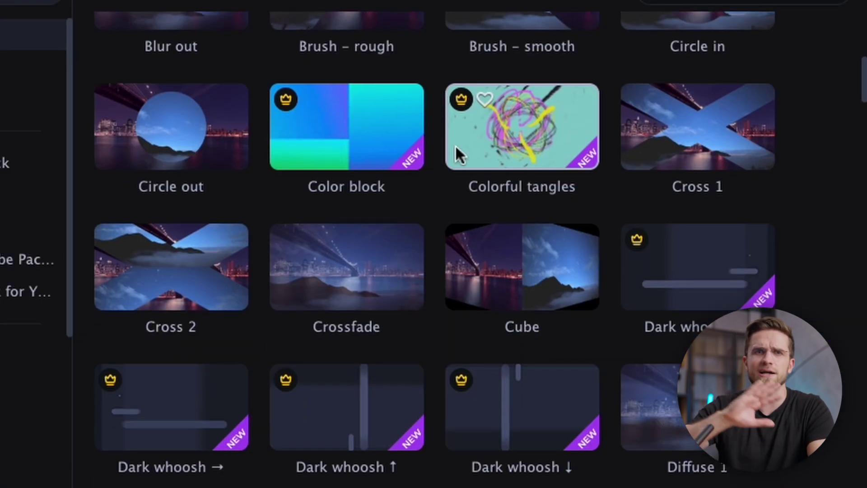
pyautogui.scroll(-10, 426, 329)
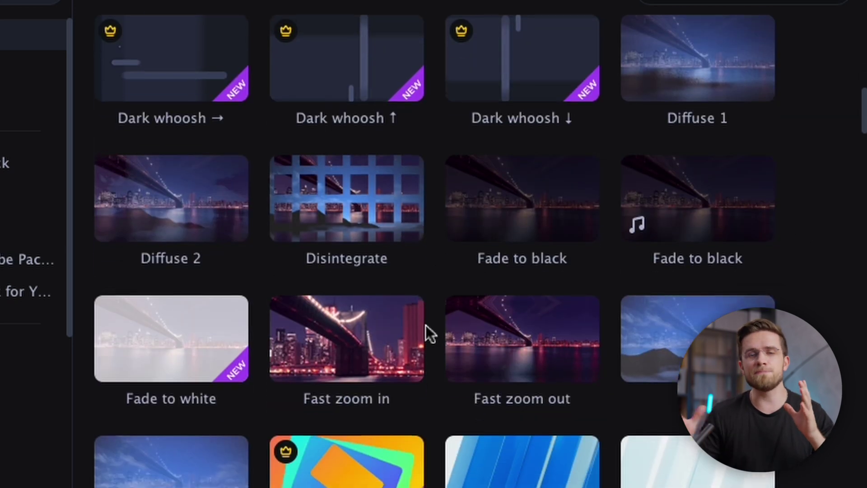
pyautogui.scroll(-11, 425, 324)
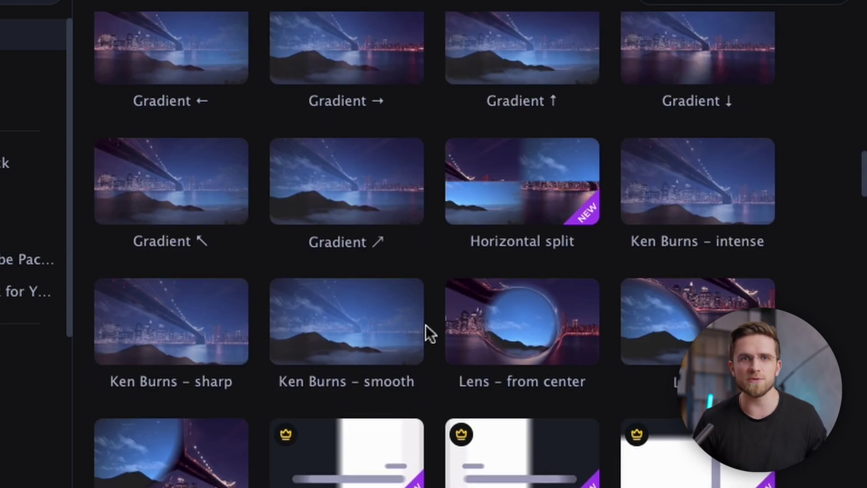
pyautogui.click(522, 192)
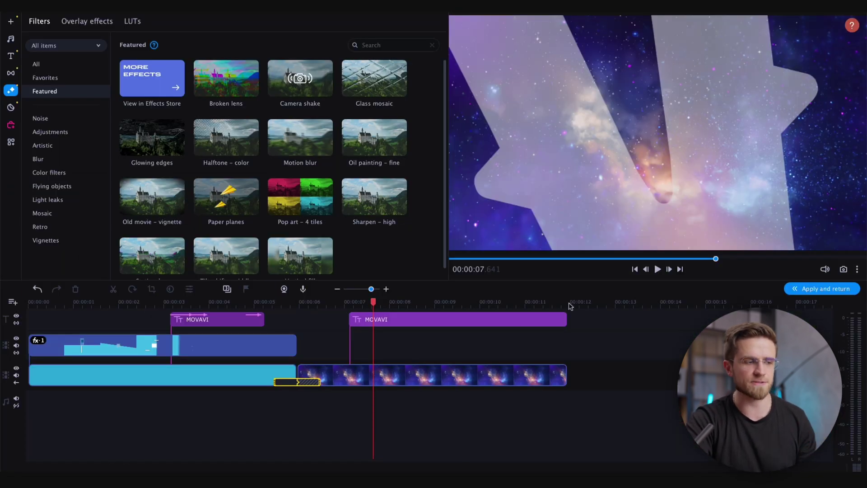
# - Apply Glowing edges to the kitten clip at 19% strength and lower the Pop art strength
pyautogui.click(568, 304)
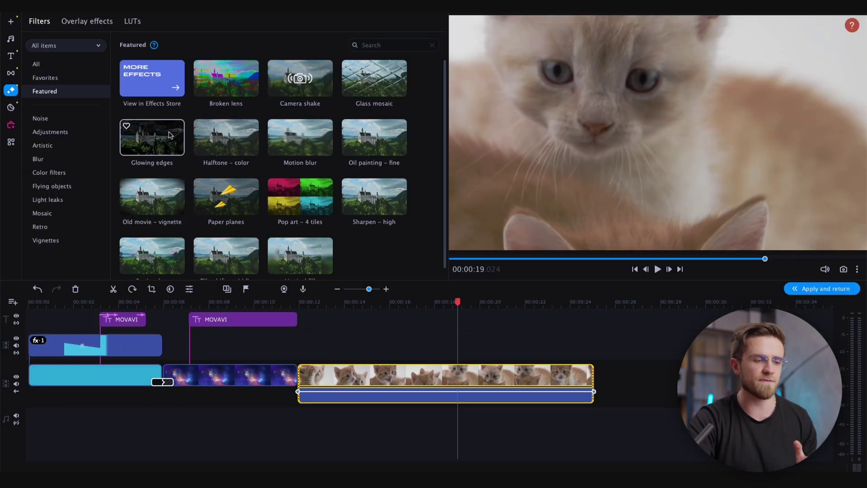
pyautogui.moveTo(169, 135); pyautogui.dragTo(385, 371)
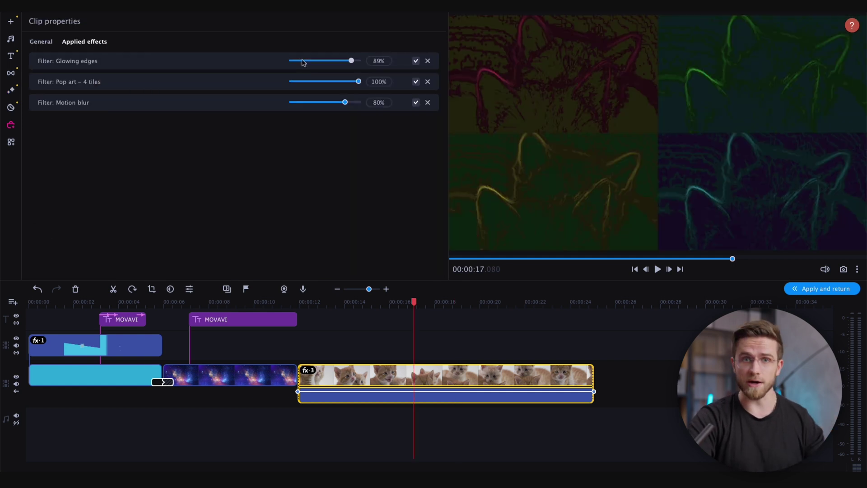
pyautogui.click(303, 61)
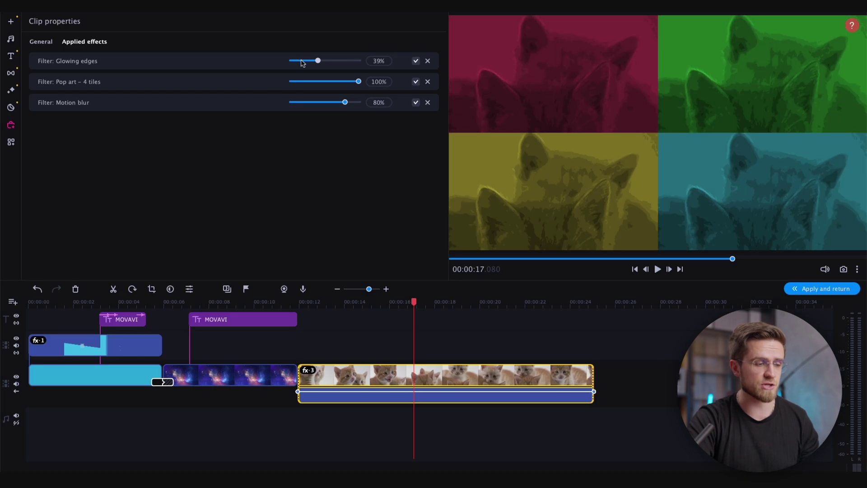
pyautogui.click(303, 61)
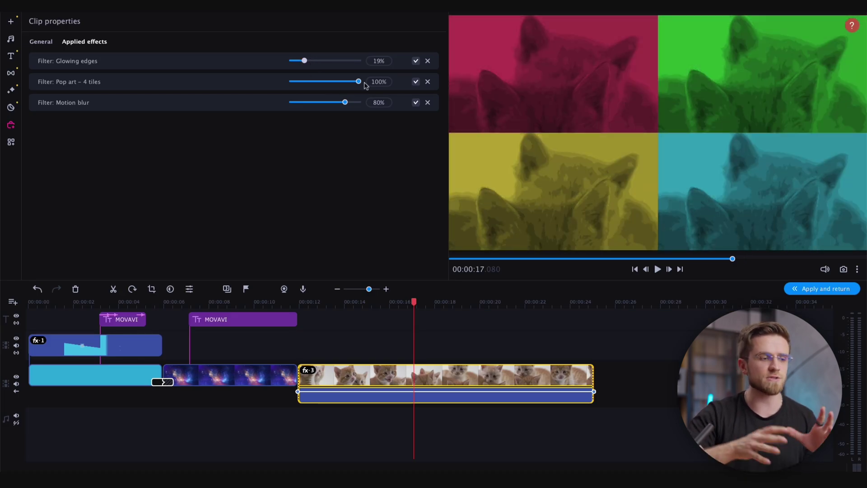
pyautogui.moveTo(350, 82); pyautogui.dragTo(343, 82)
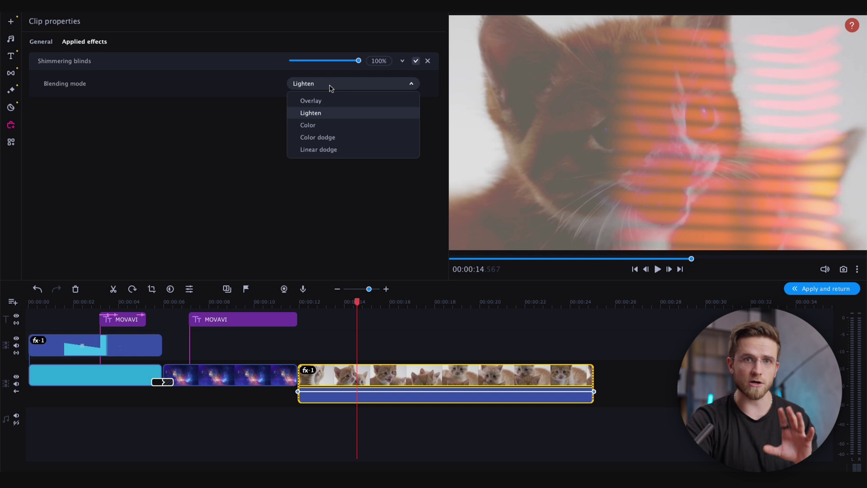
# - Set the Shimmering blinds blending mode to Color dodge
pyautogui.click(325, 125)
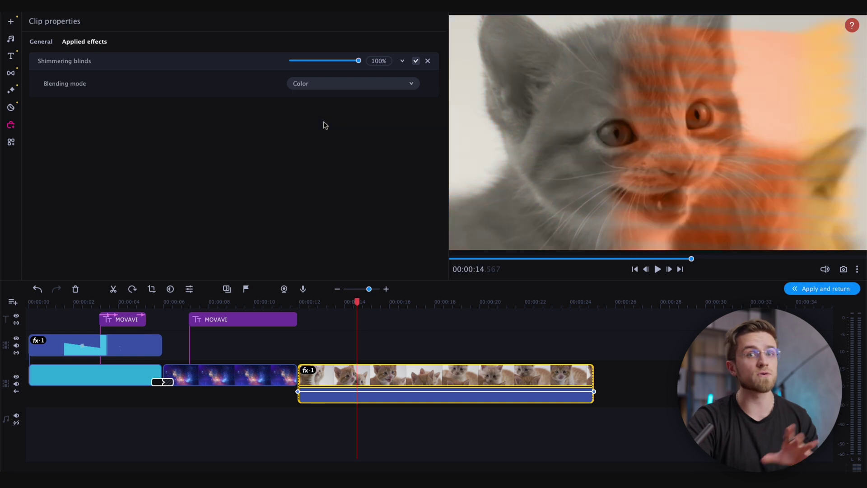
pyautogui.click(337, 84)
pyautogui.click(325, 138)
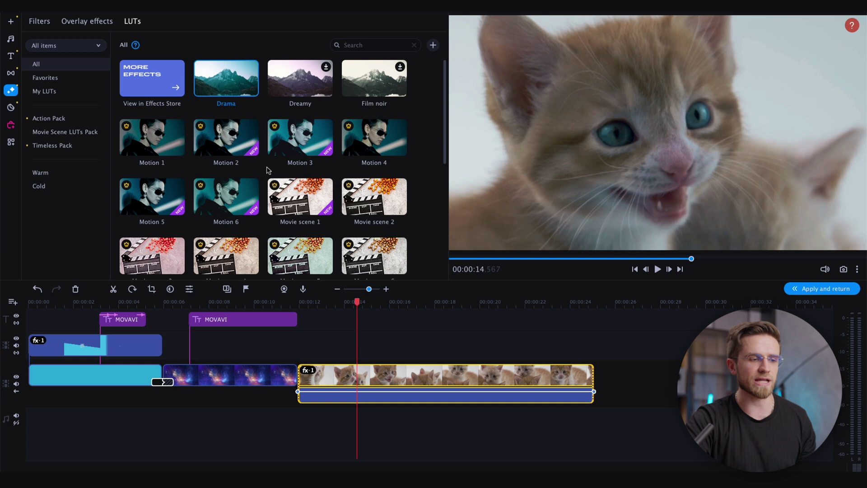
# - Try the Film noir LUT on the kitten clip, undo it, and download Space travel
pyautogui.hotkey('ctrl', 'z')
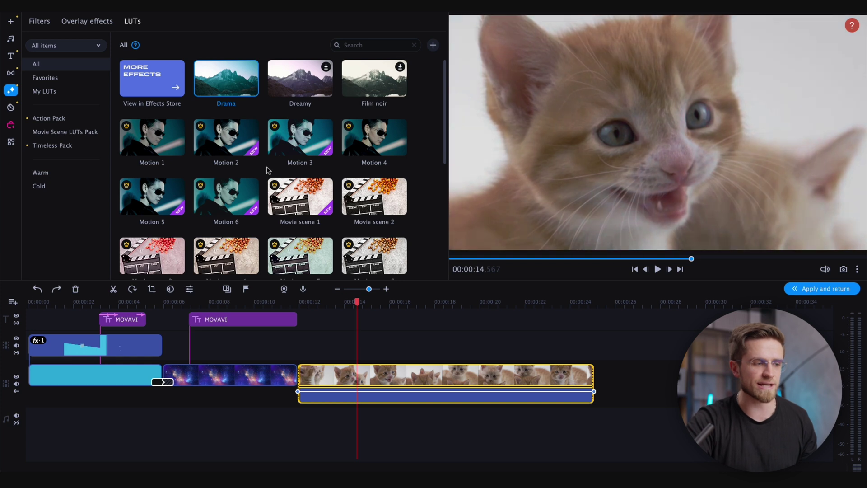
pyautogui.click(388, 97)
pyautogui.moveTo(374, 79); pyautogui.dragTo(361, 368)
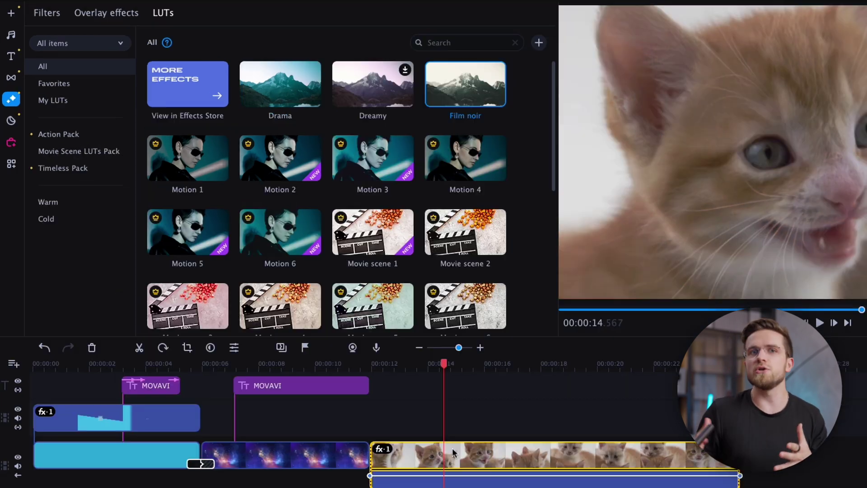
pyautogui.moveTo(445, 364); pyautogui.dragTo(567, 368)
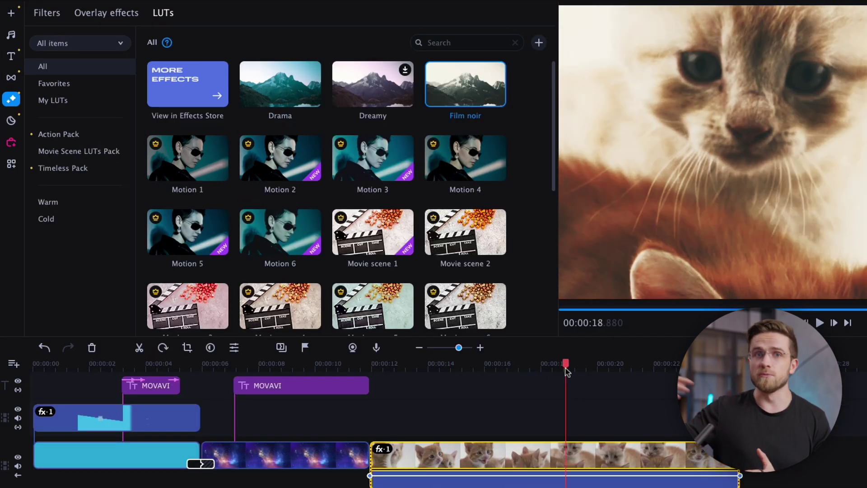
pyautogui.hotkey('ctrl', 'z')
pyautogui.scroll(-5, 389, 267)
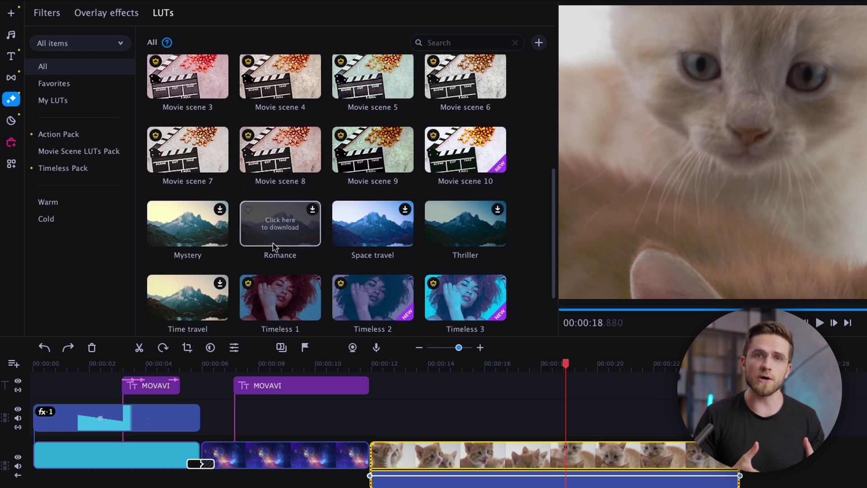
pyautogui.click(354, 233)
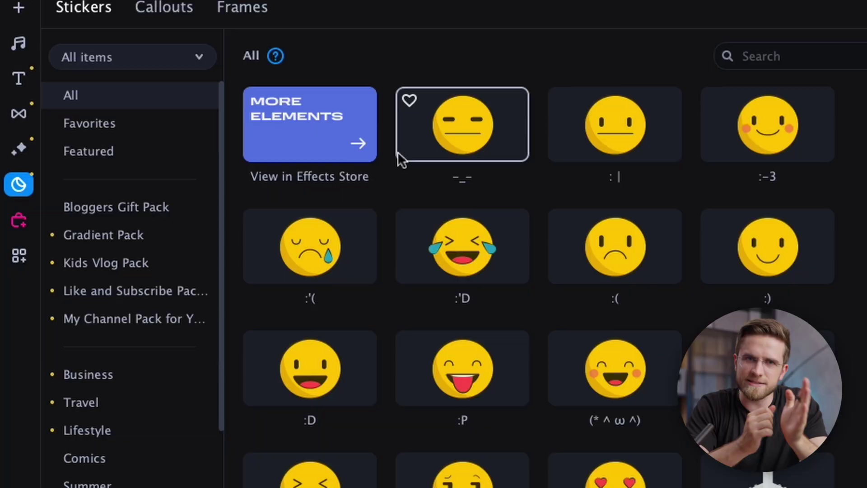
# - Show the Callouts collection and preview the Animated checkmark callout
pyautogui.scroll(-5, 493, 244)
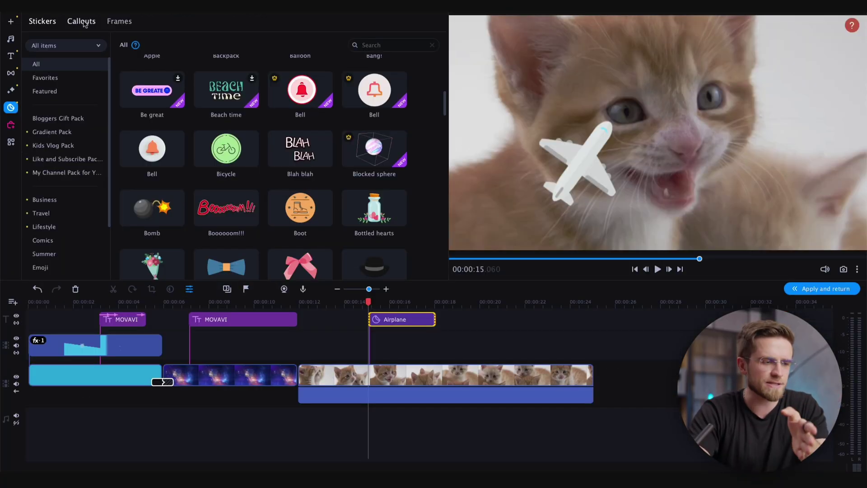
pyautogui.click(82, 22)
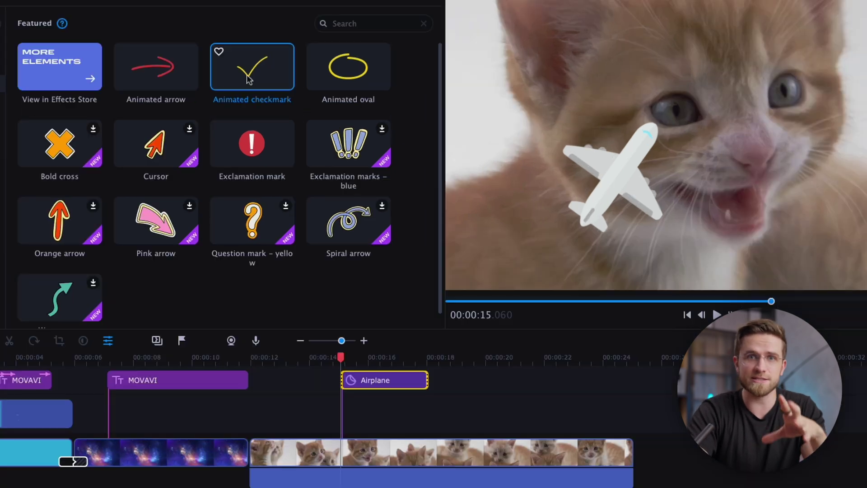
pyautogui.click(293, 87)
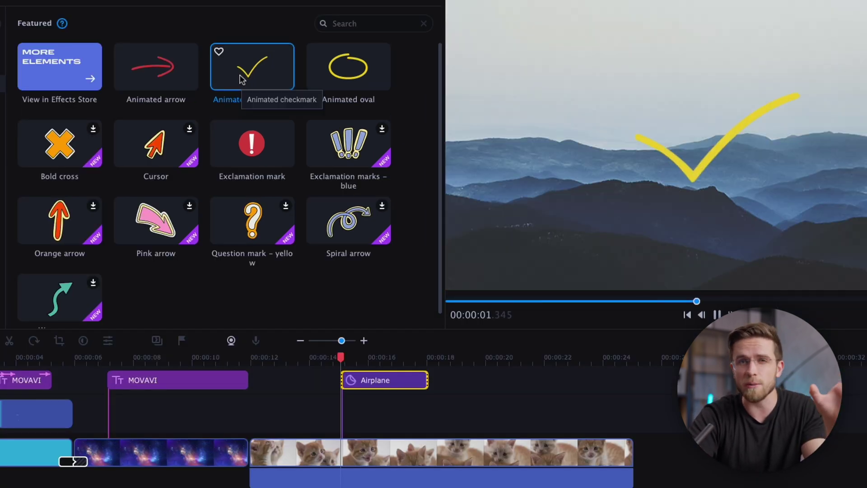